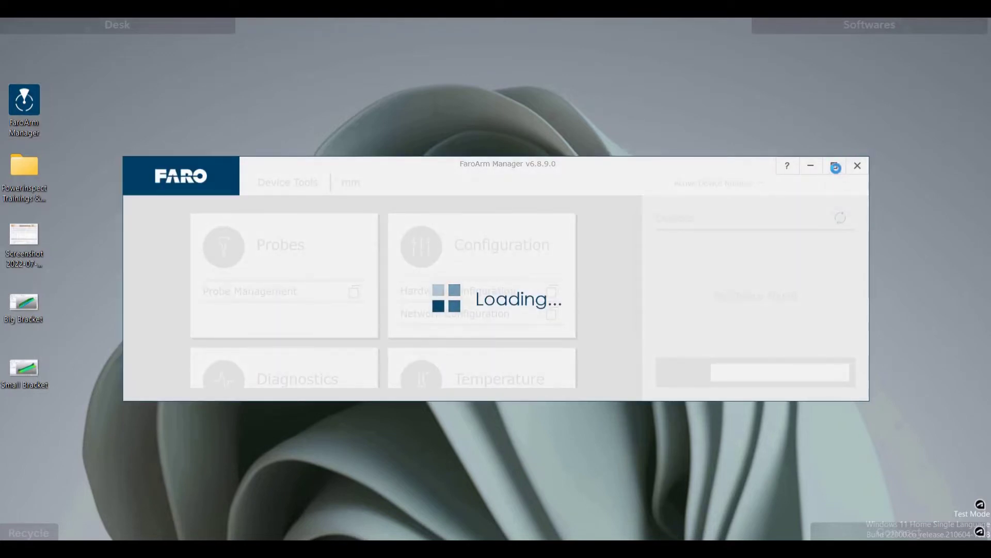
# Step: Maximise FaroArm Manager and select the 6mm iProbe-e4b6 in probe management as the active probe
pyautogui.click(834, 166)
pyautogui.click(234, 204)
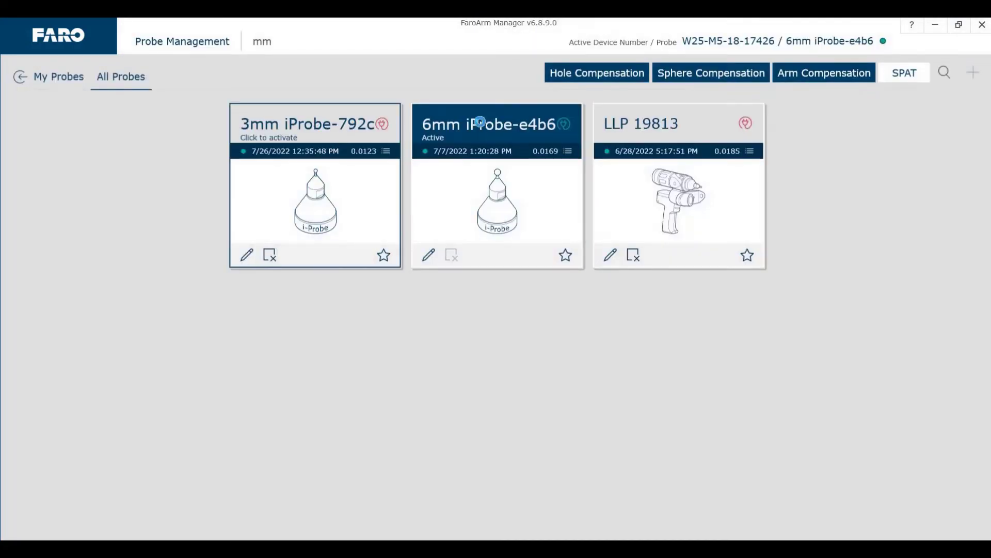
pyautogui.click(480, 115)
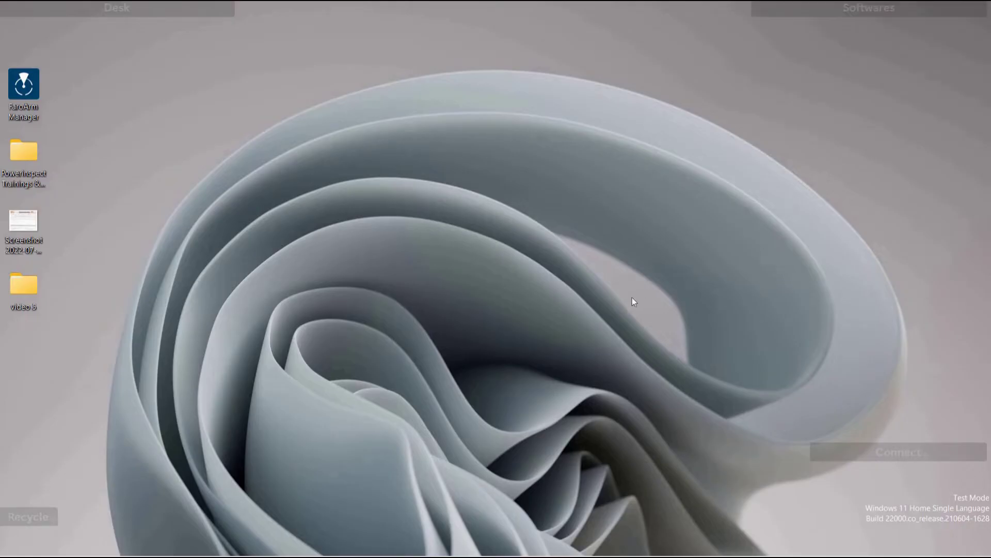
# Step: Launch Autodesk PowerInspect Ultimate Manual 2022 and connect it to the measuring arm
pyautogui.moveTo(869, 8)
pyautogui.doubleClick(899, 80)
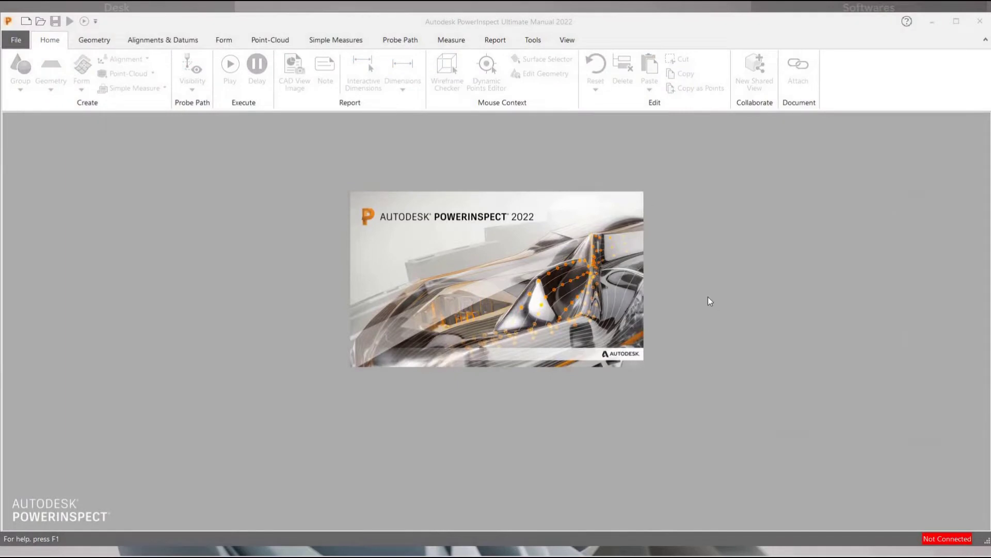
pyautogui.click(535, 42)
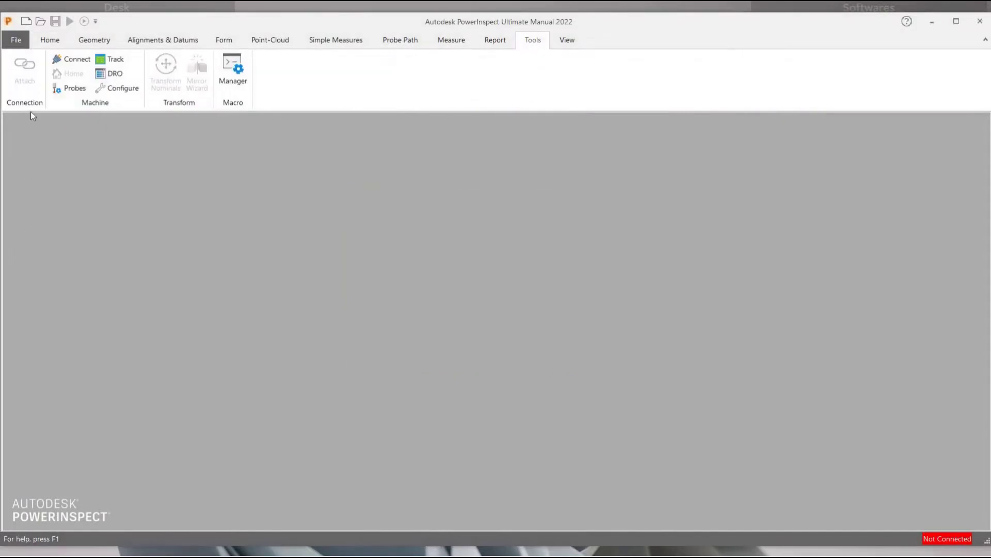
pyautogui.click(834, 542)
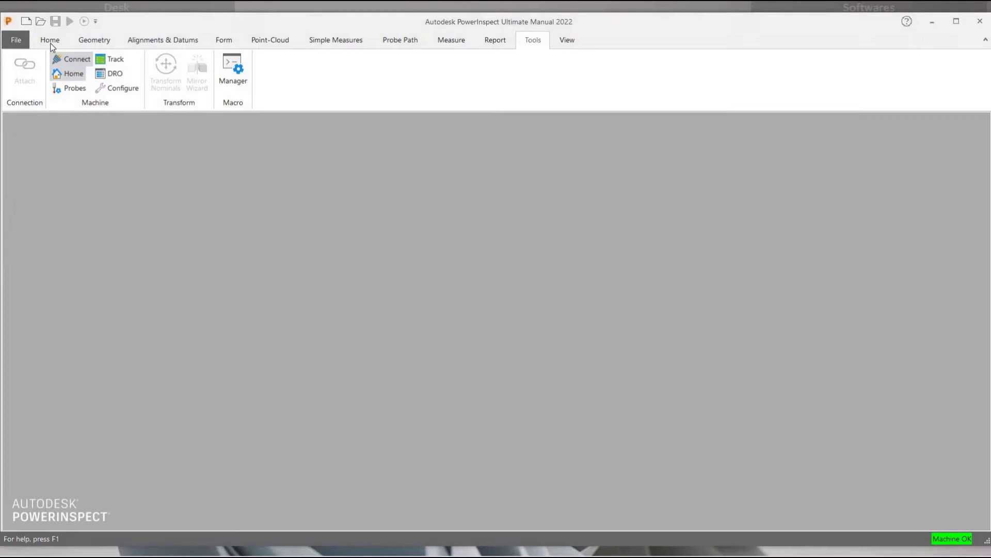
# Step: Create a new inspection document and add a geometric group named Features with the default tolerances
pyautogui.click(50, 40)
pyautogui.click(96, 42)
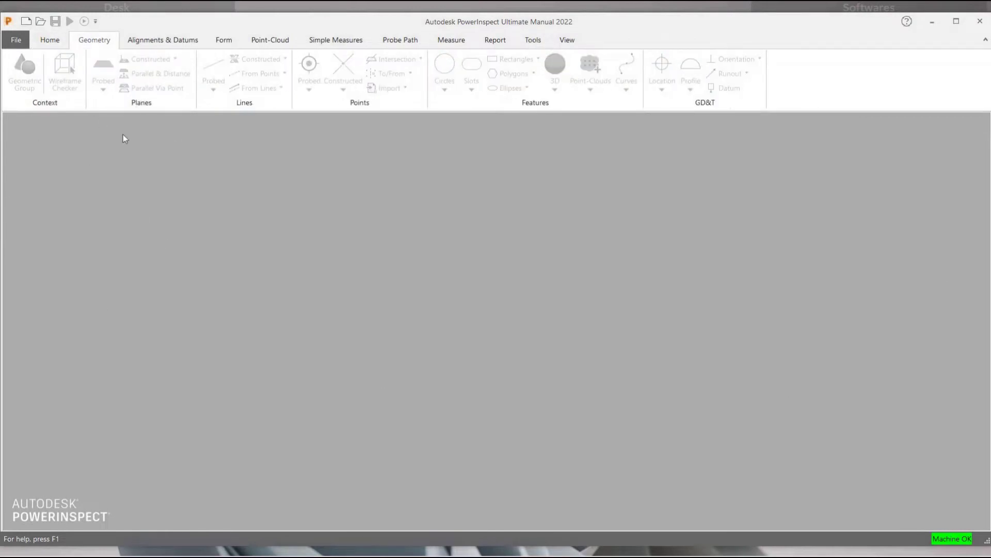
pyautogui.hotkey('ctrl', 'n')
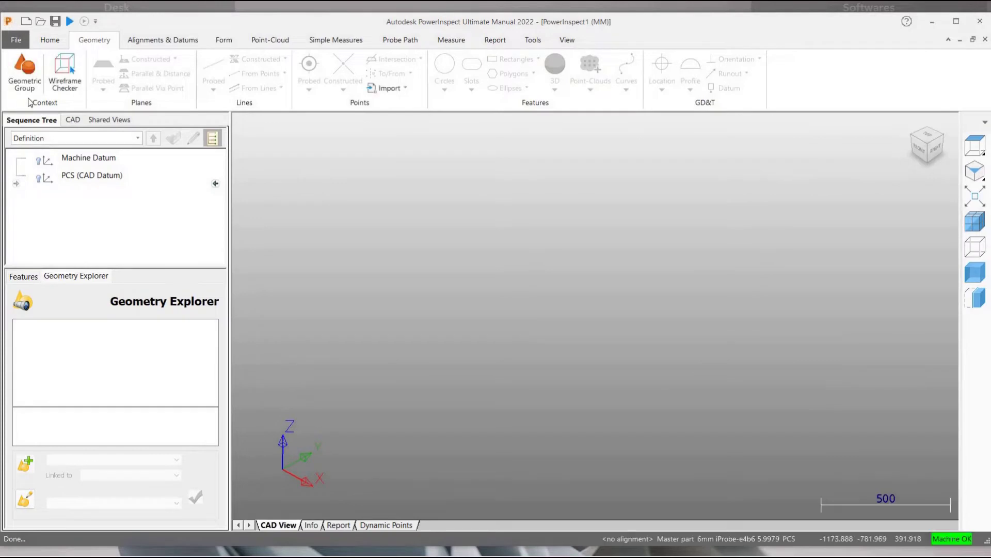
pyautogui.click(24, 71)
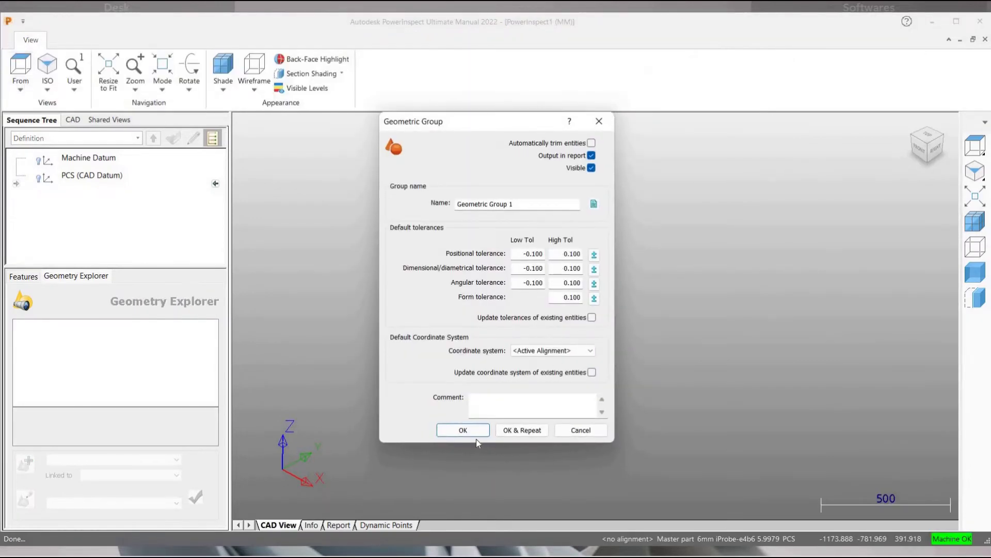
pyautogui.click(570, 204)
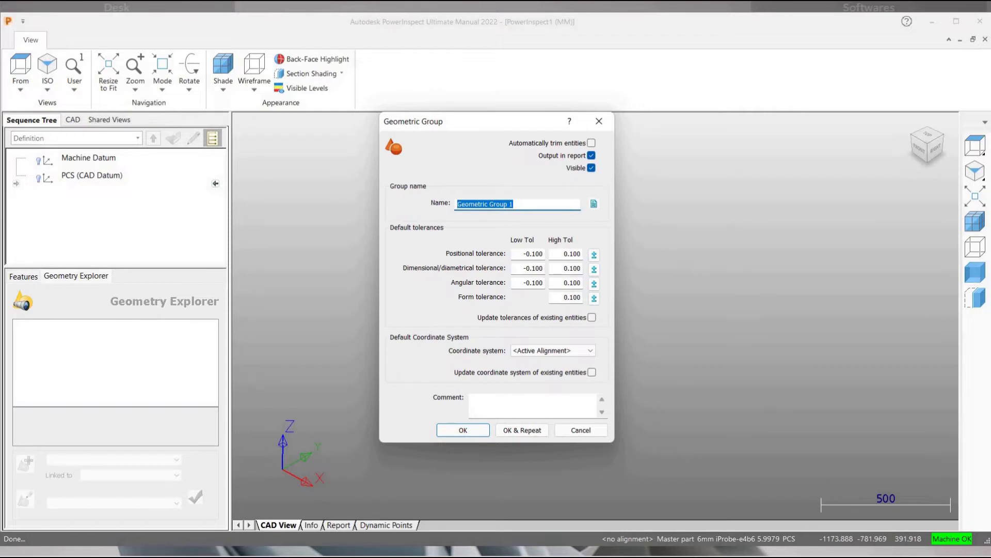
pyautogui.write('Features')
pyautogui.click(463, 430)
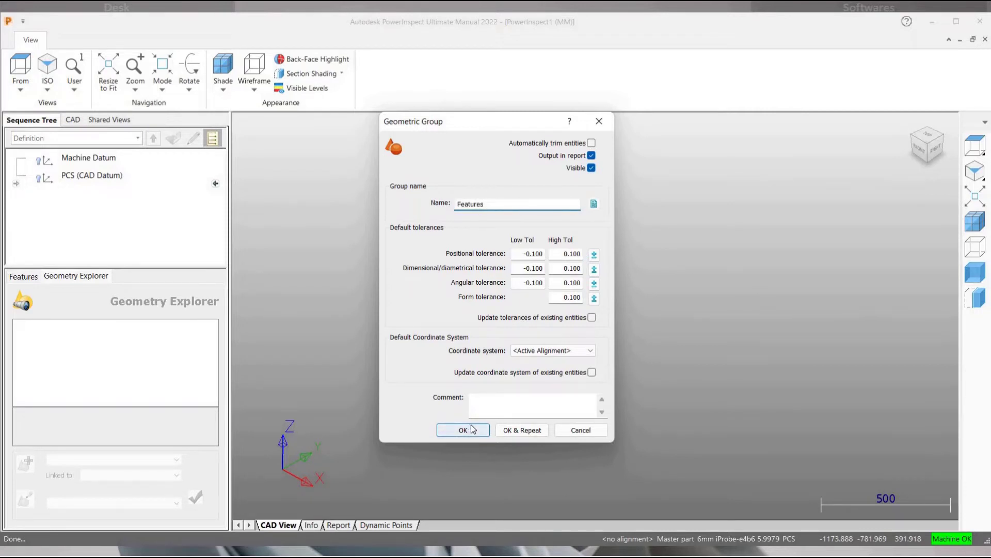
pyautogui.click(103, 72)
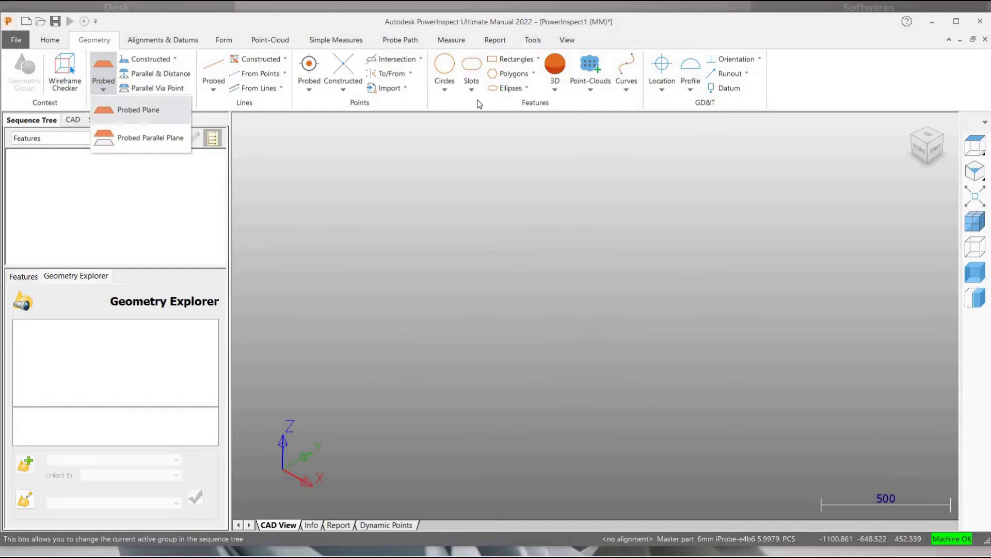
pyautogui.click(445, 88)
pyautogui.click(472, 89)
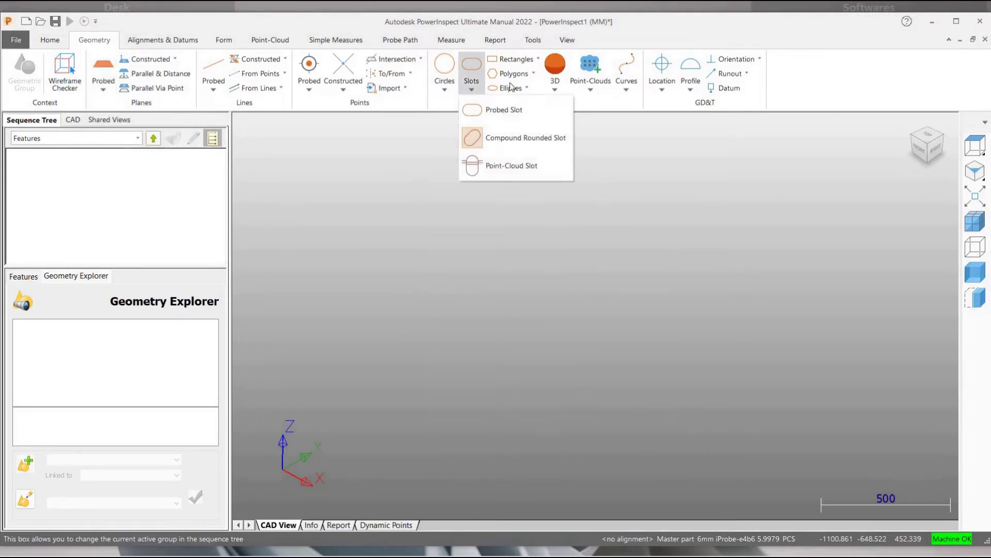
pyautogui.click(537, 59)
pyautogui.click(513, 74)
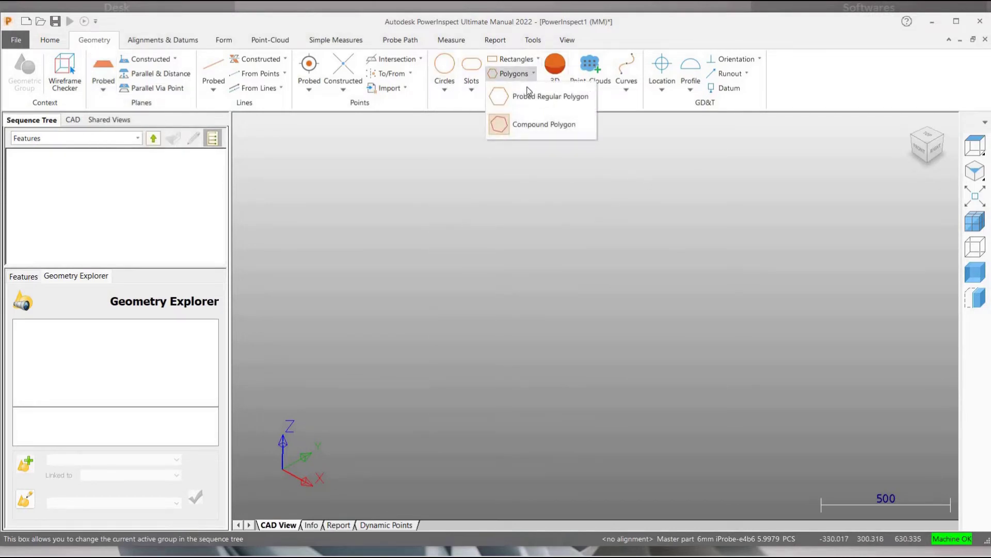
pyautogui.click(510, 87)
pyautogui.click(587, 252)
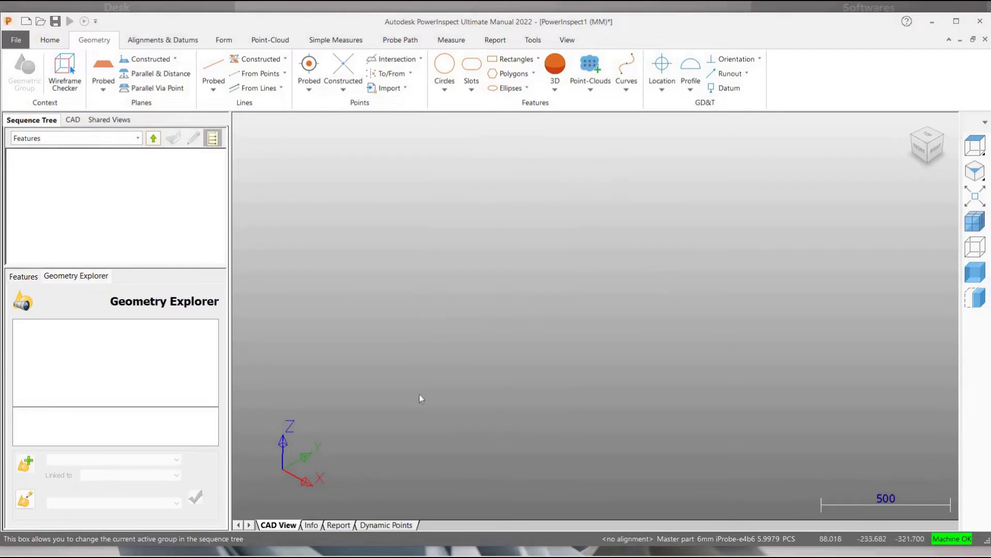
pyautogui.click(55, 21)
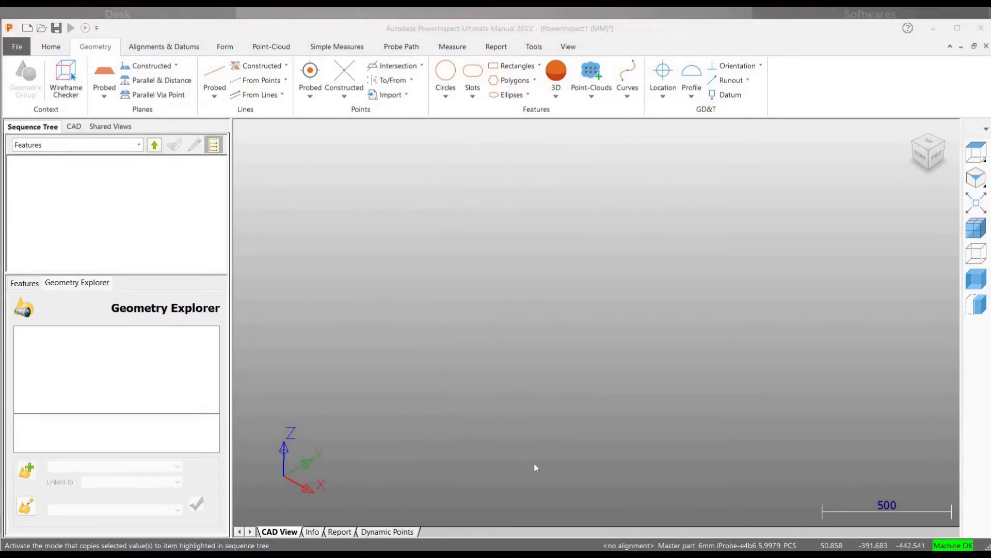
# Step: Insert a probed plane with the default name and Least Square fitting into the Features group
pyautogui.click(104, 99)
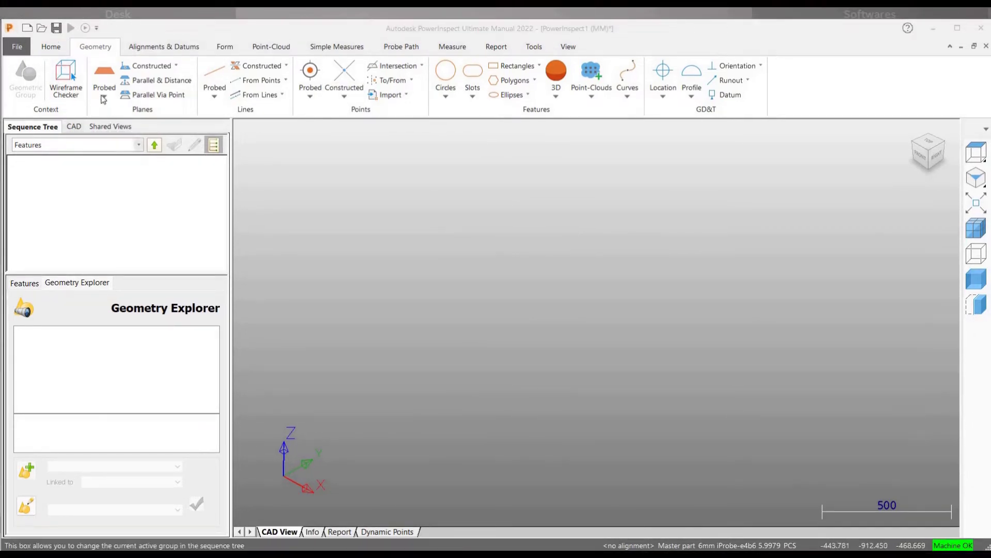
pyautogui.click(123, 118)
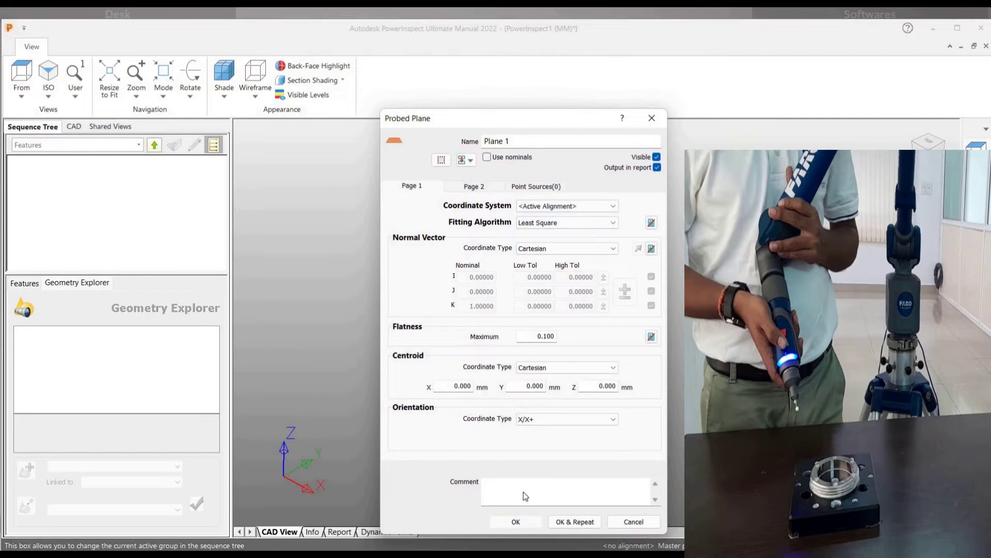
pyautogui.click(516, 521)
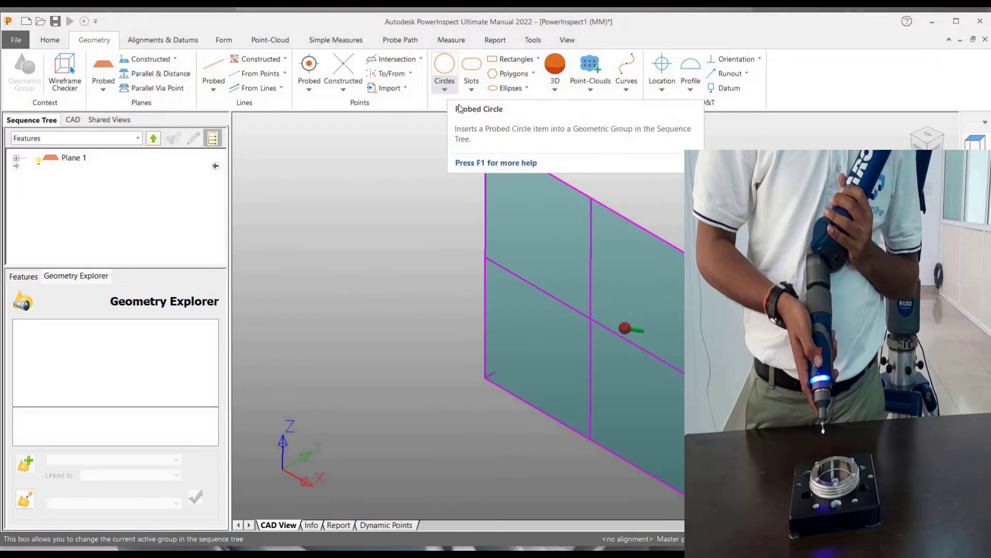
# Step: Insert a probed circle referenced to Plane 1 and move its feature probing window aside
pyautogui.click(443, 90)
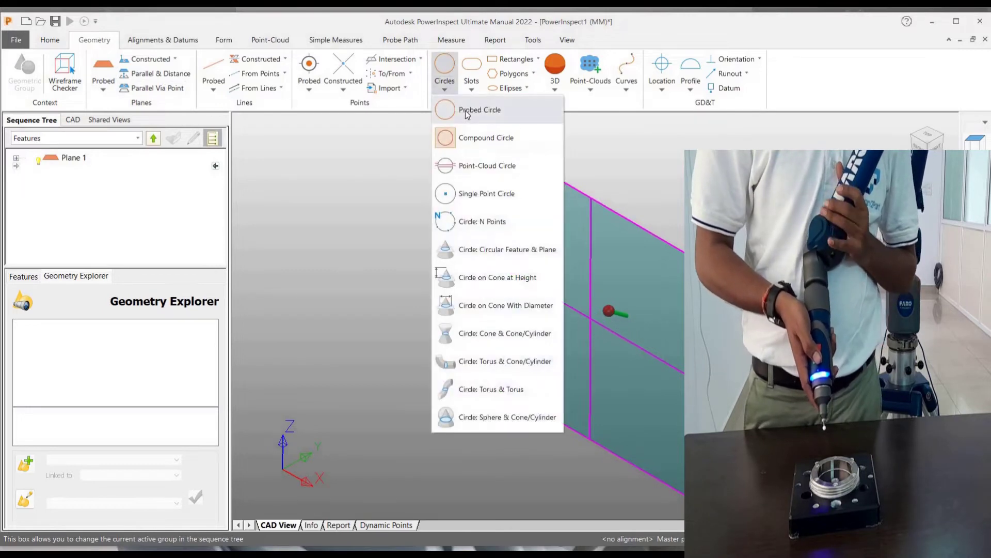
pyautogui.click(464, 110)
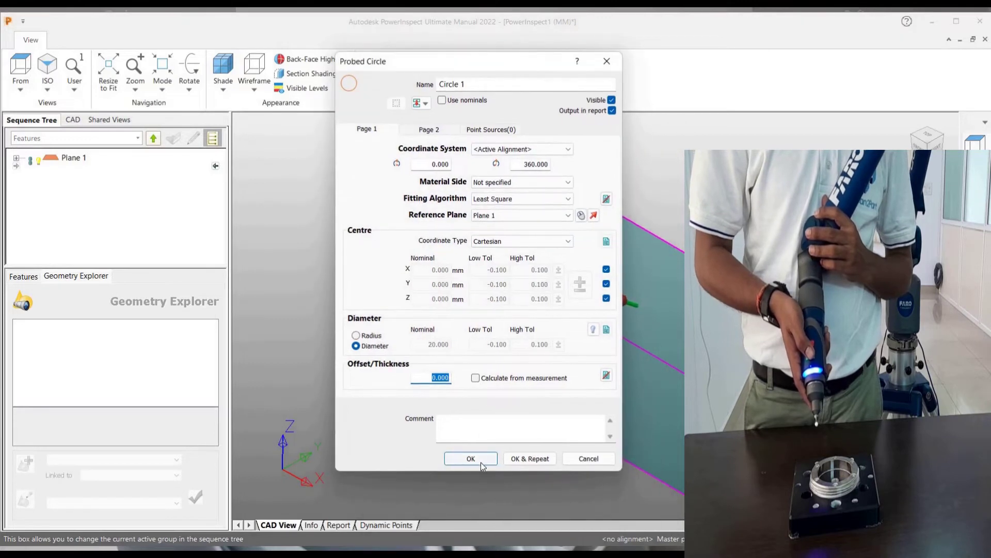
pyautogui.click(481, 464)
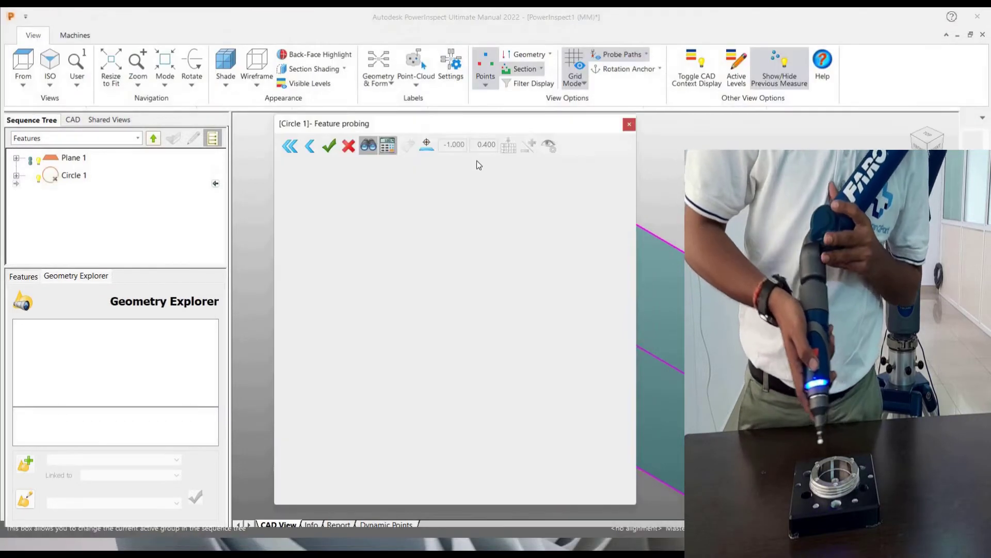
pyautogui.moveTo(423, 119); pyautogui.dragTo(193, 146)
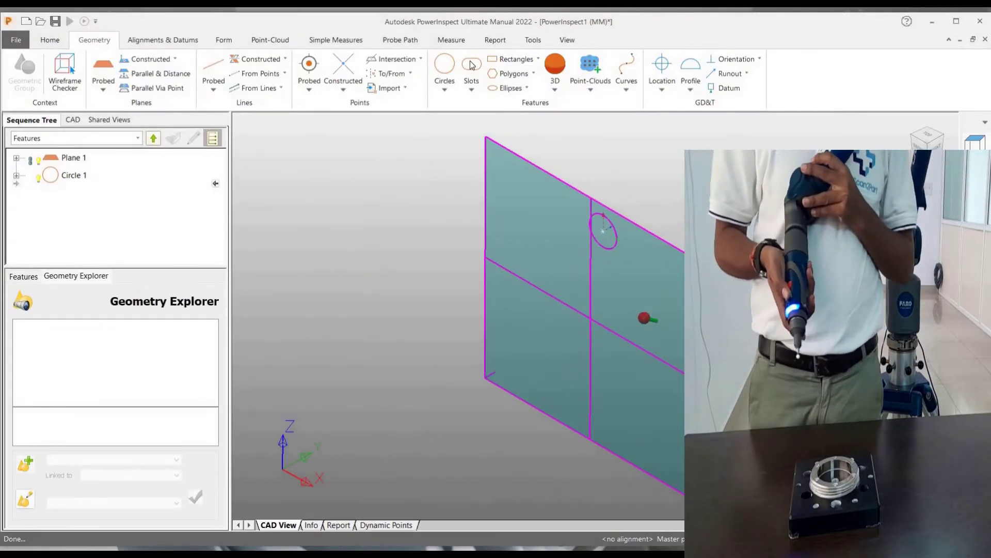
# Step: Insert a second probed circle, again referenced to Plane 1, with the default settings
pyautogui.click(444, 83)
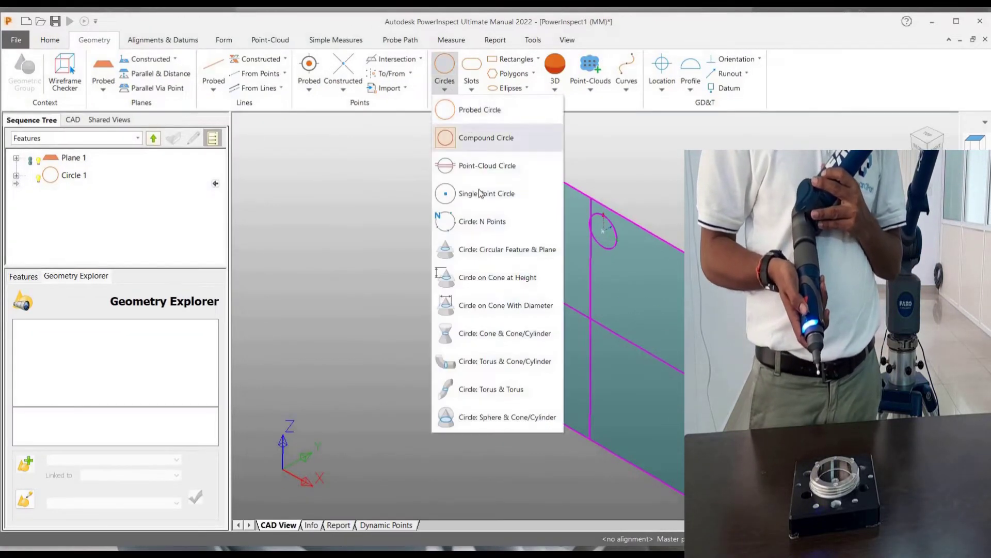
pyautogui.click(478, 109)
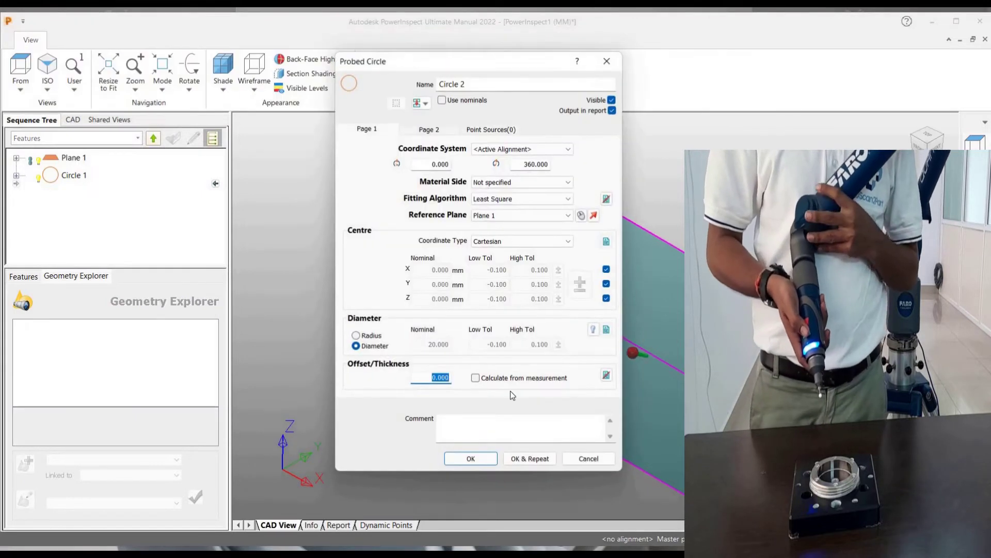
pyautogui.click(495, 460)
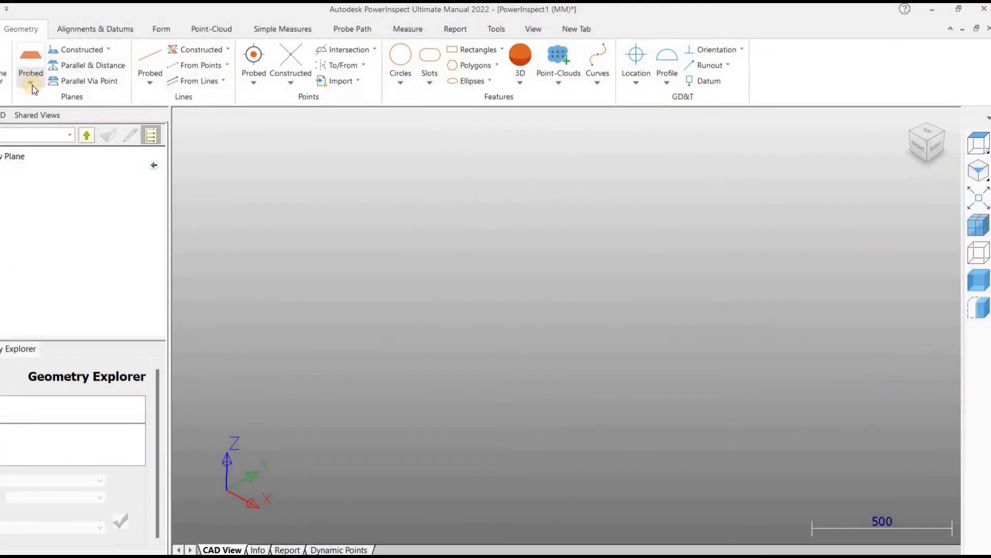
# Step: Start a new probed plane and name it Top Plane
pyautogui.click(31, 83)
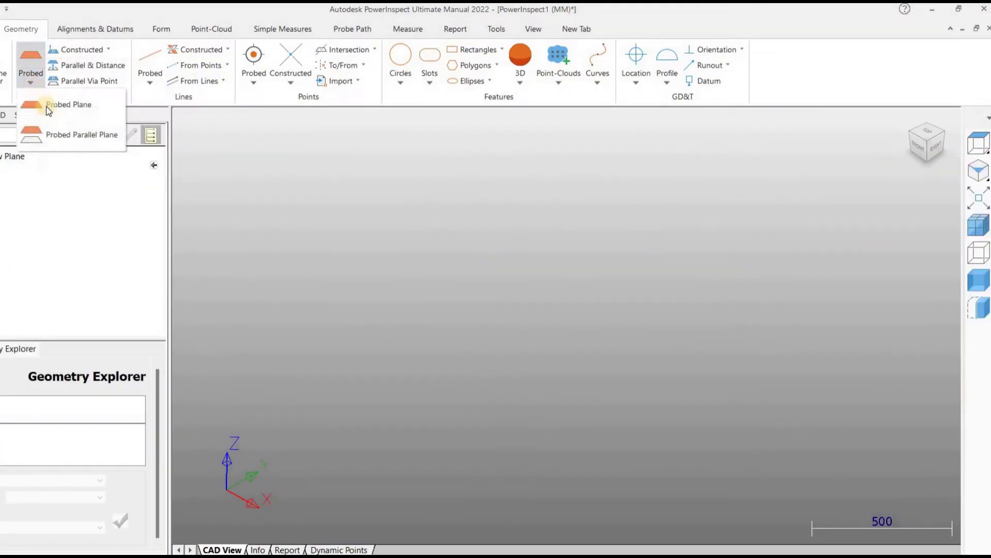
pyautogui.click(584, 215)
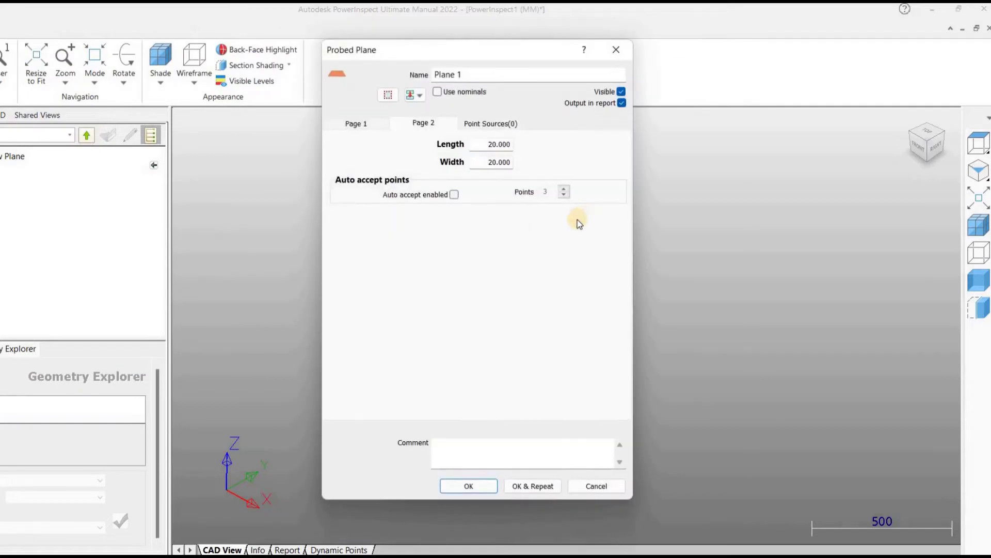
pyautogui.click(477, 75)
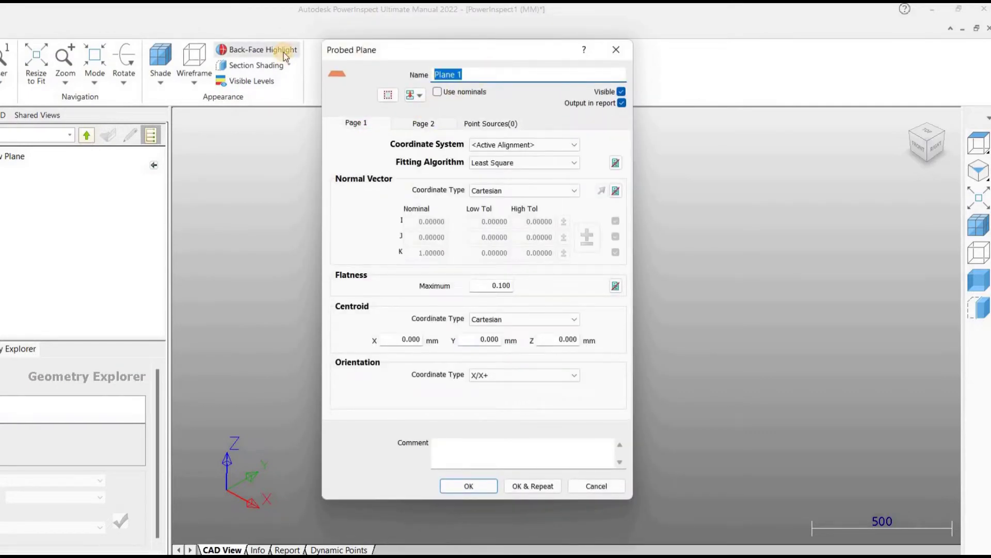
pyautogui.write('Top Plane')
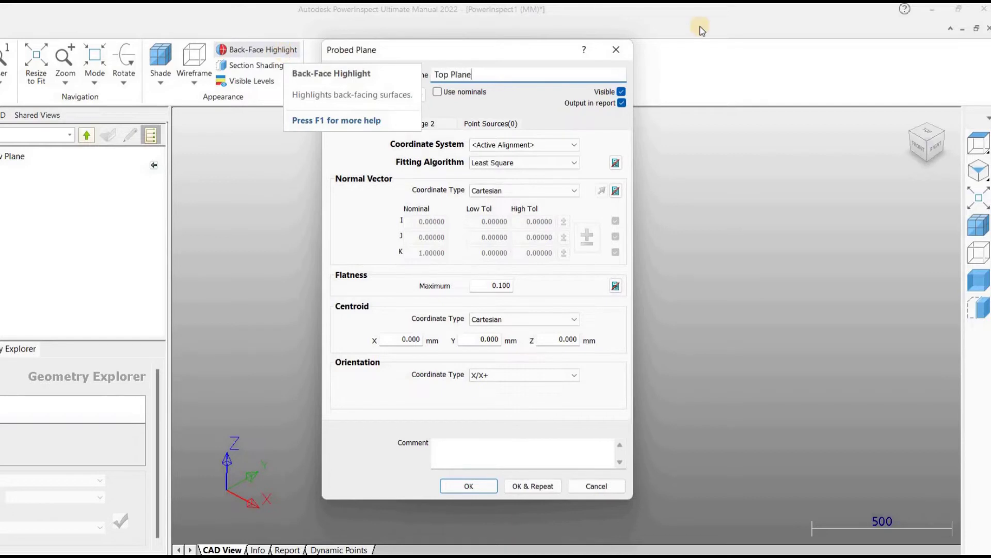
# Step: Enable auto accept for the Top Plane and raise its number of points
pyautogui.click(428, 124)
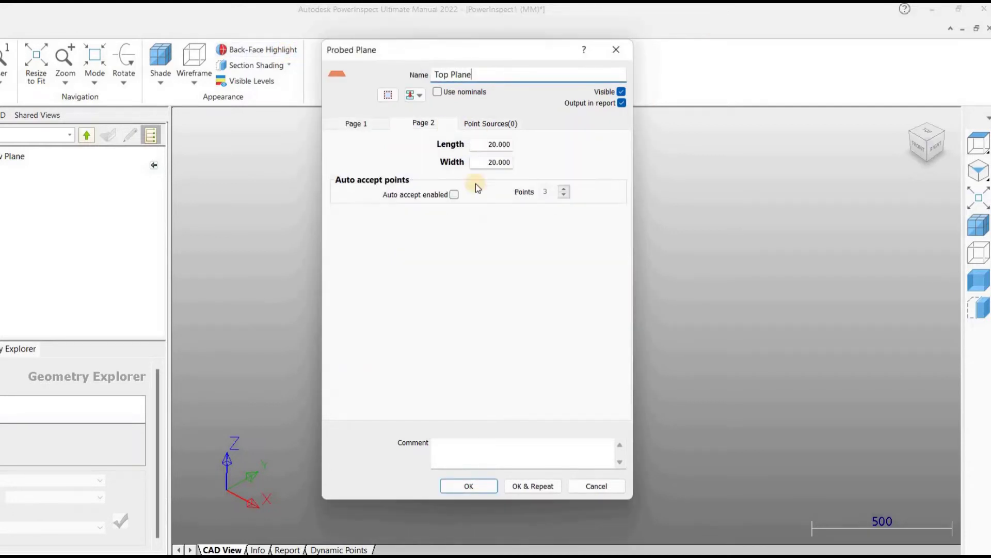
pyautogui.click(454, 203)
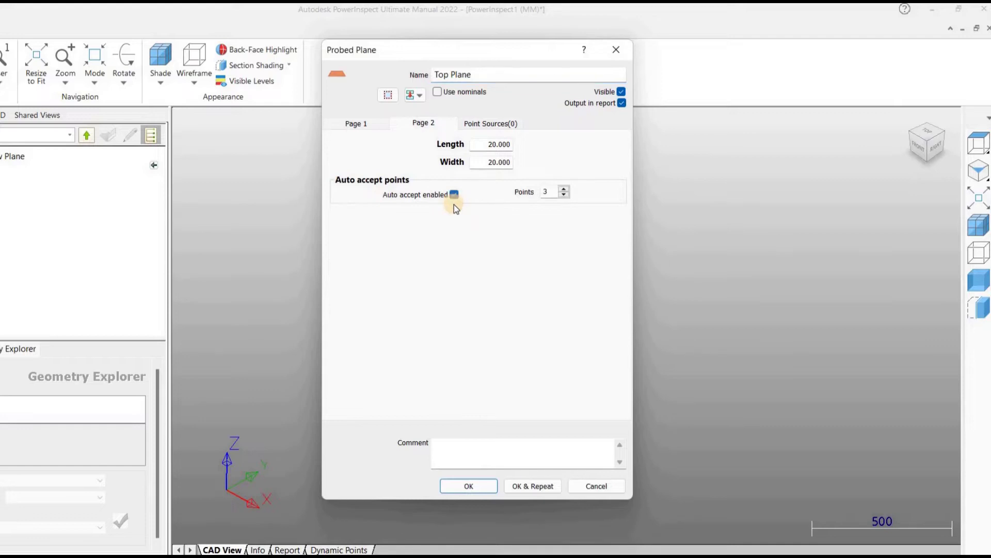
pyautogui.click(564, 188)
pyautogui.click(564, 189)
pyautogui.click(564, 190)
pyautogui.click(563, 189)
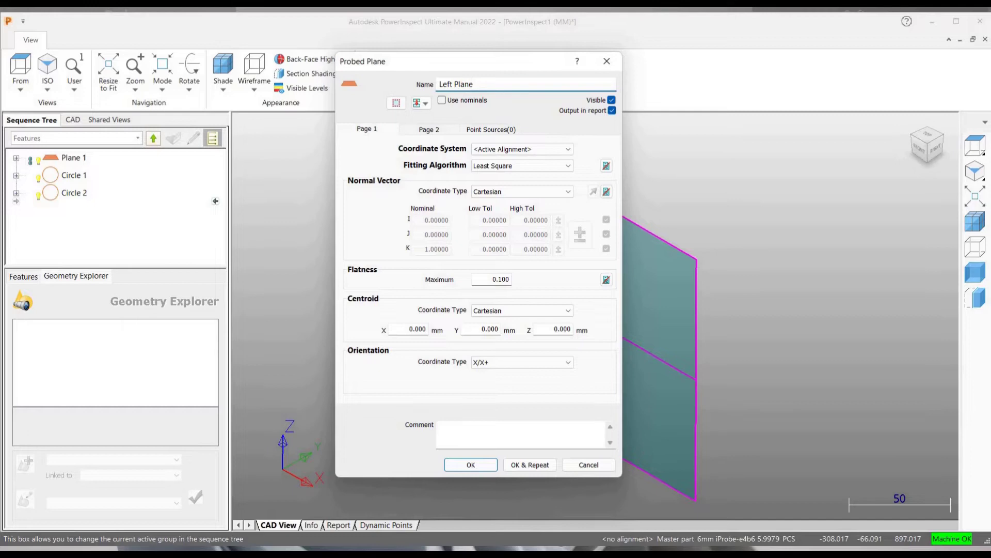
# Step: Insert the probed planes Left Plane and Front Plane, and start another probed plane after the second one
pyautogui.click(471, 465)
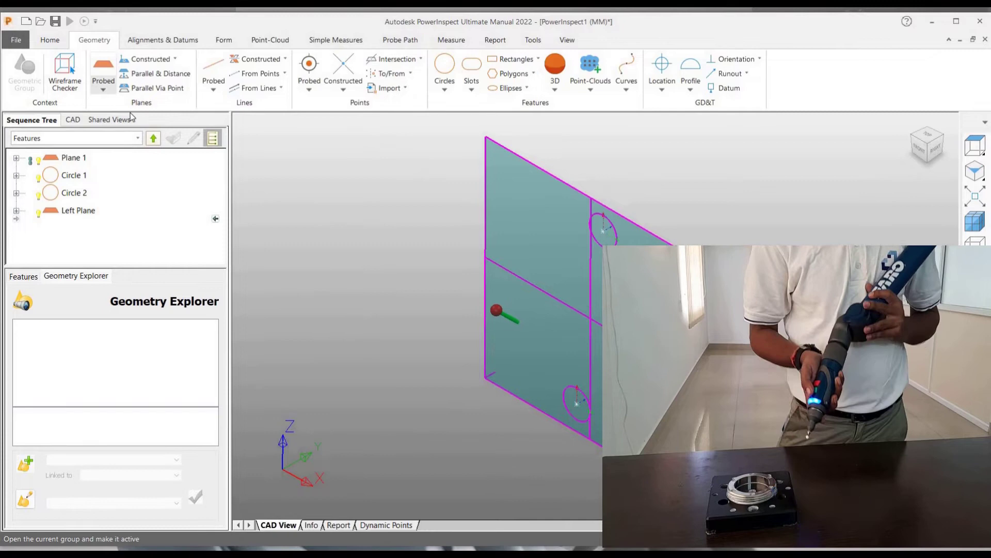
pyautogui.click(103, 77)
pyautogui.click(135, 108)
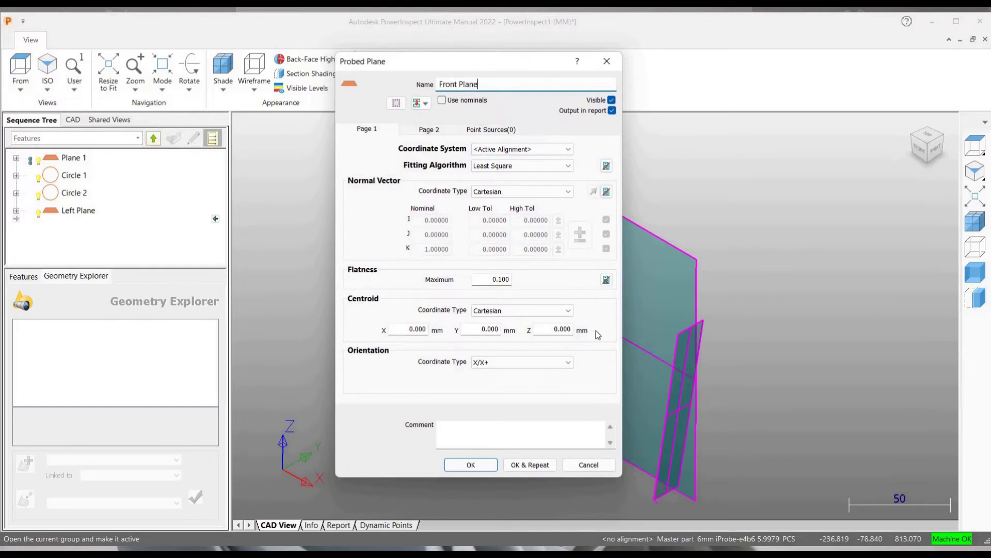
pyautogui.click(529, 464)
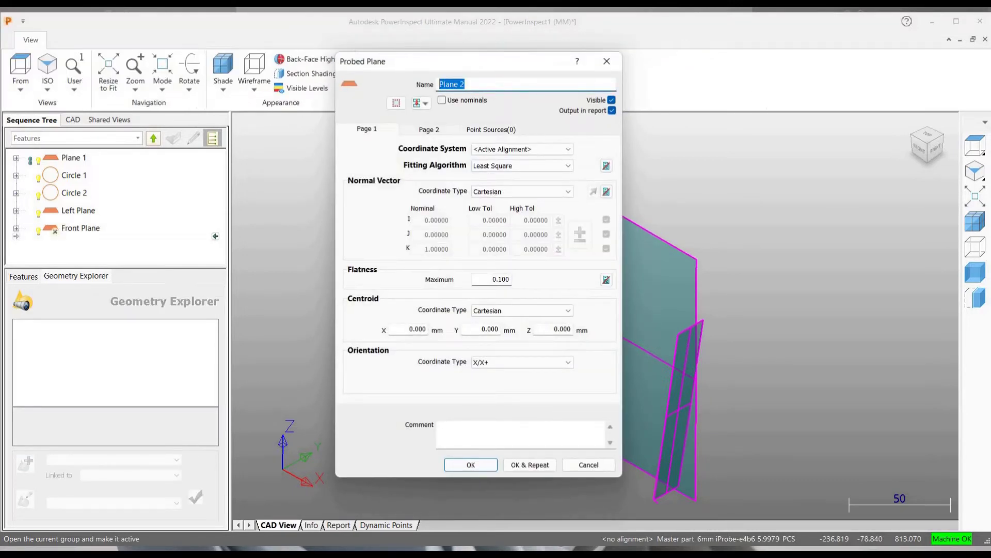
# Step: Insert three more probed planes named Right Plane, Back Plane and Top Plane, ending the series after the third
pyautogui.write('Right P')
pyautogui.click(507, 466)
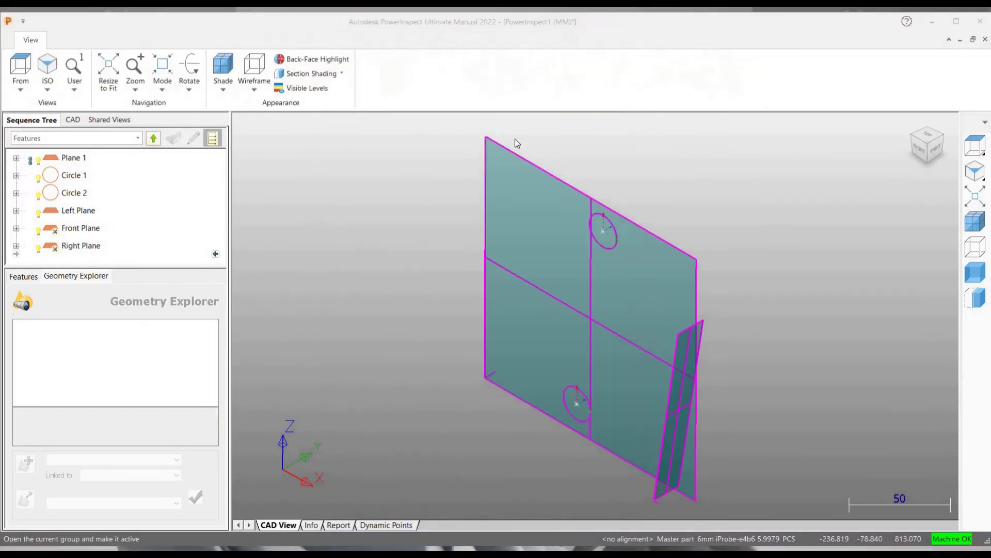
pyautogui.hotkey('ctrl', 'a')
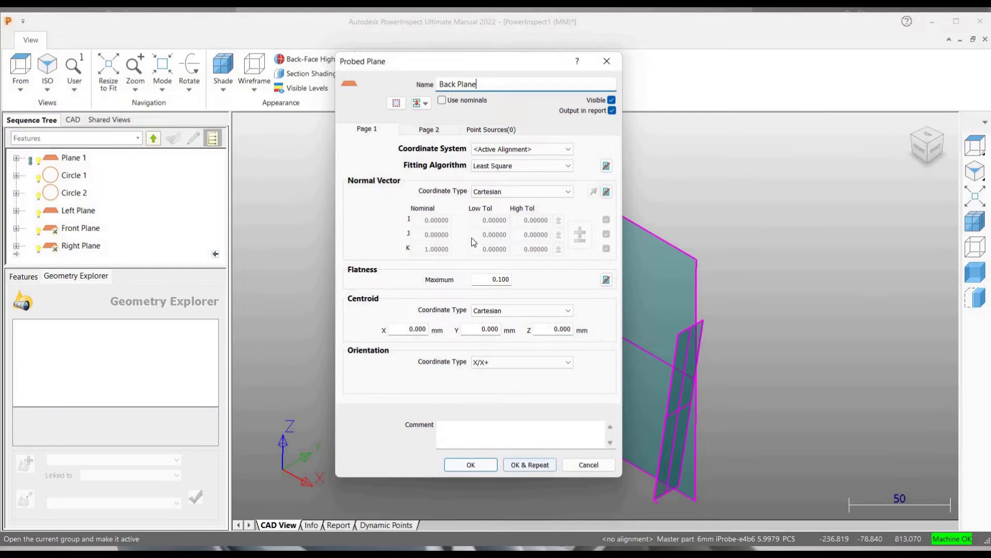
pyautogui.click(529, 465)
pyautogui.hotkey('ctrl', 'a')
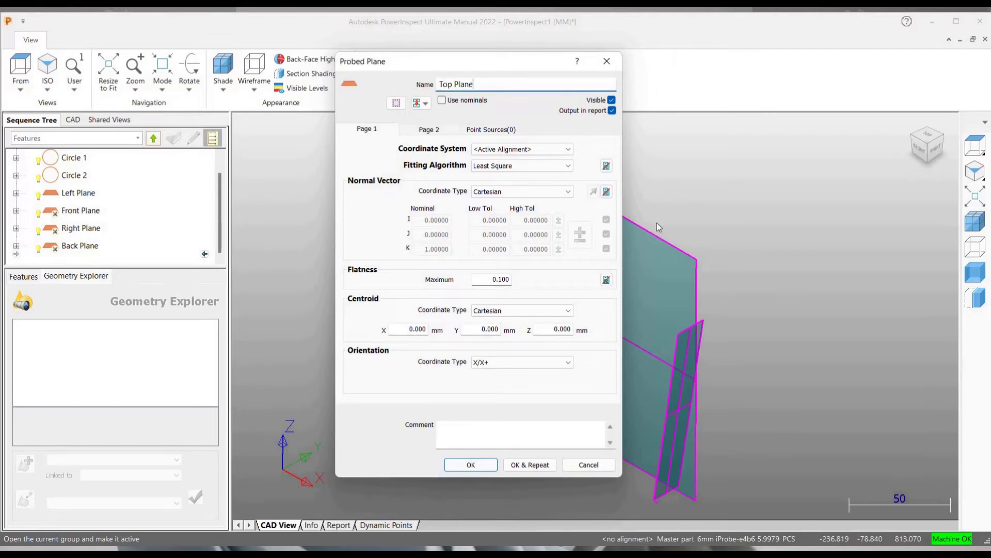
pyautogui.click(485, 467)
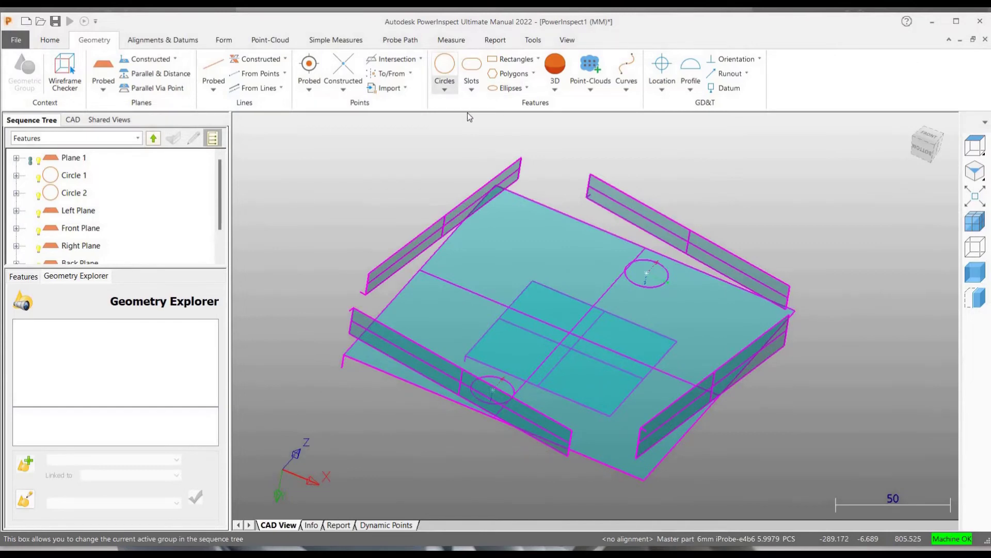
# Step: Insert a series of ten probed circles referenced to Plane 1 with default settings, and move the probing window off the model while measuring them
pyautogui.click(453, 86)
pyautogui.click(470, 115)
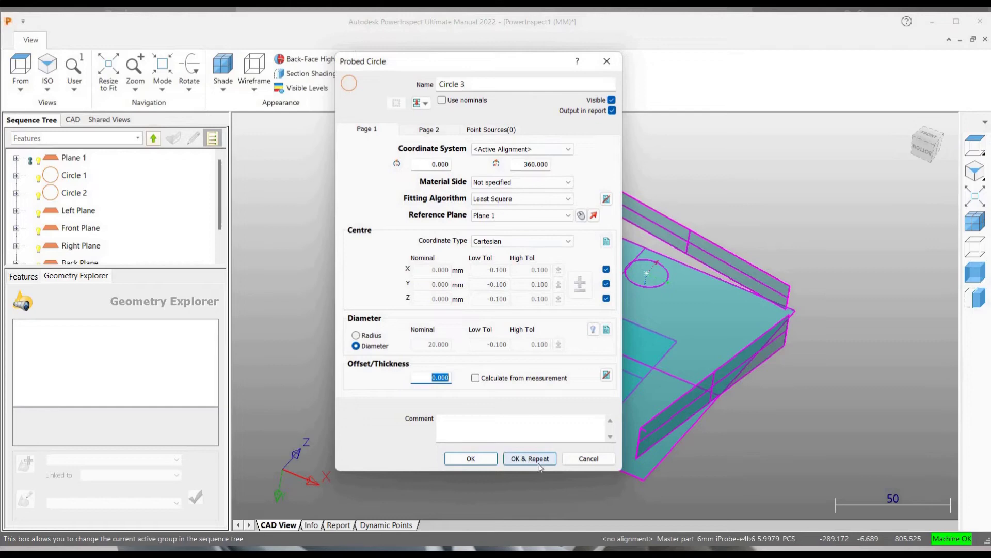
pyautogui.click(538, 463)
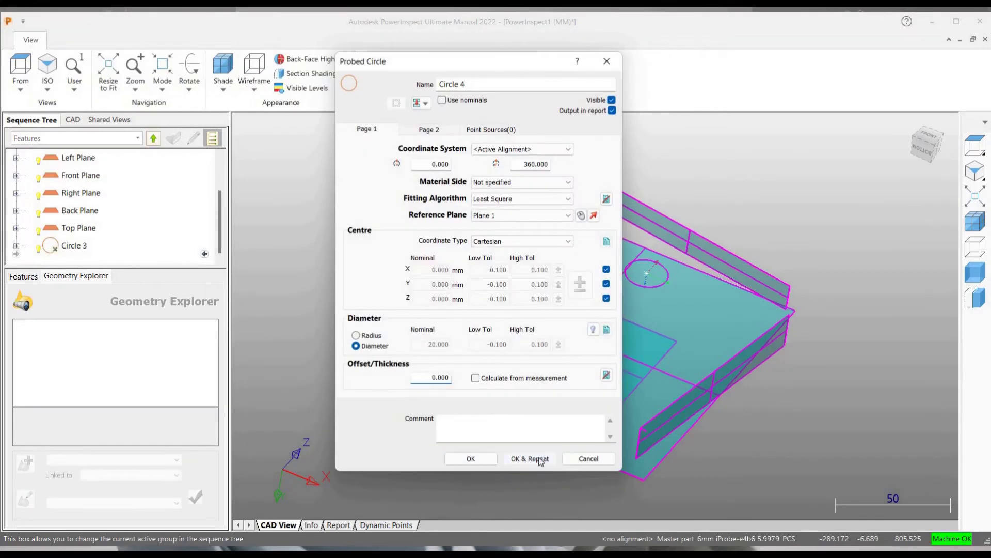
pyautogui.click(538, 458)
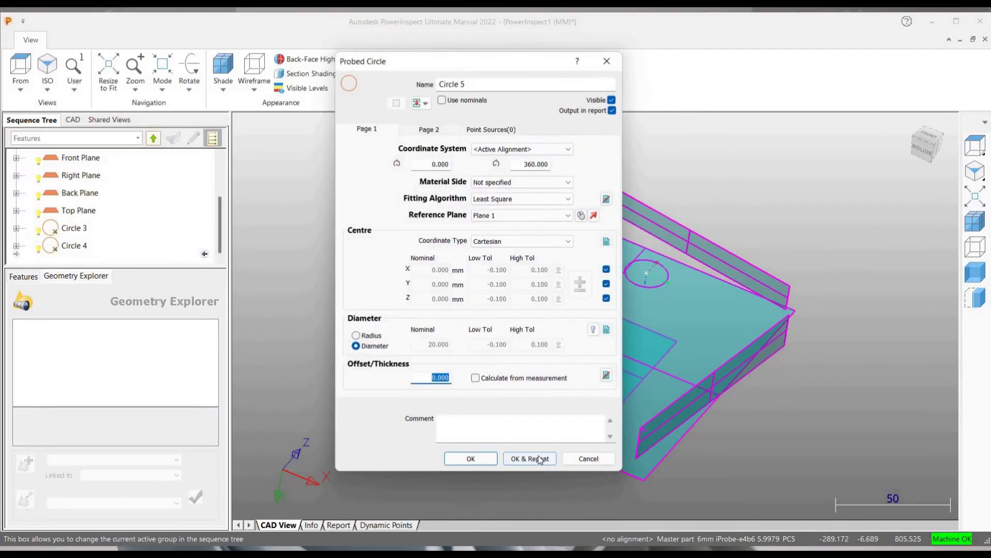
pyautogui.click(538, 456)
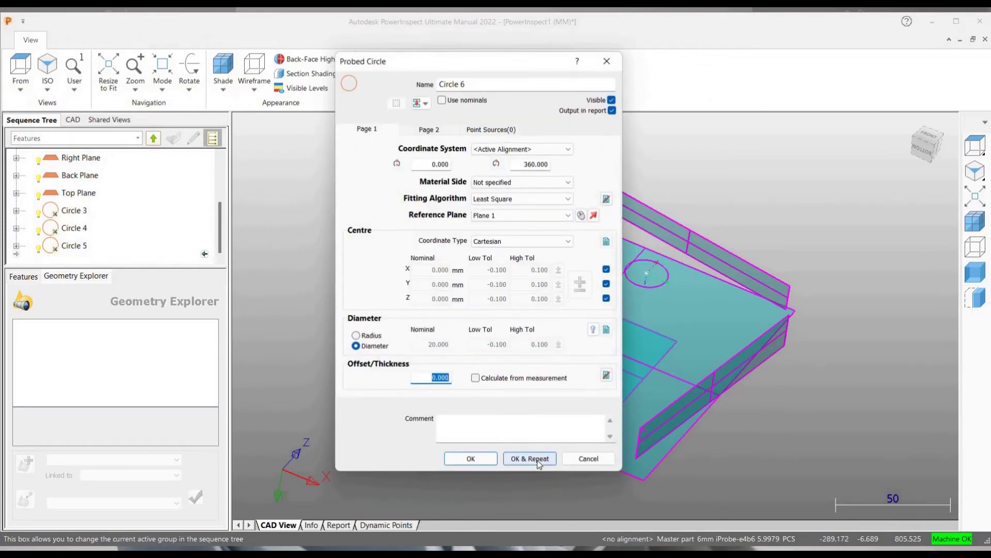
pyautogui.click(538, 460)
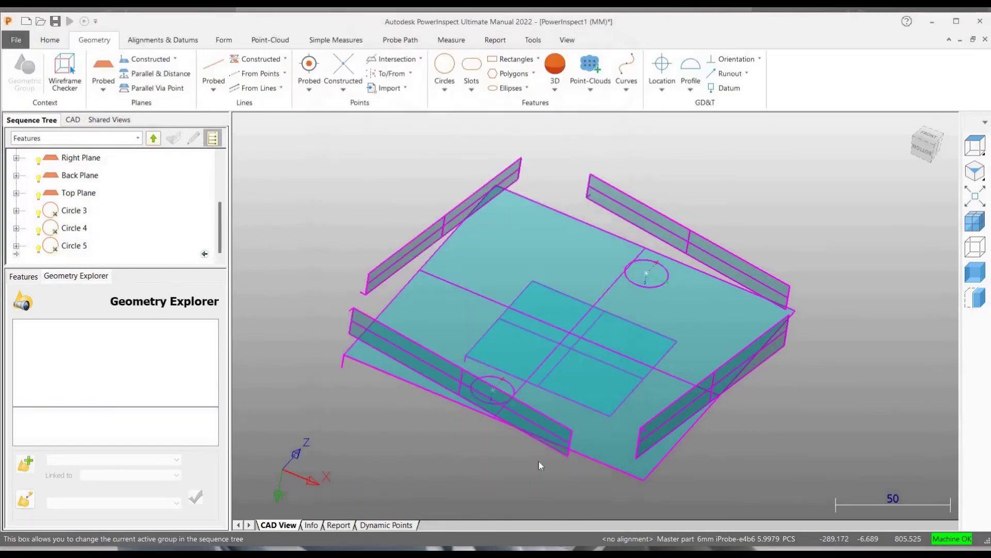
pyautogui.click(541, 461)
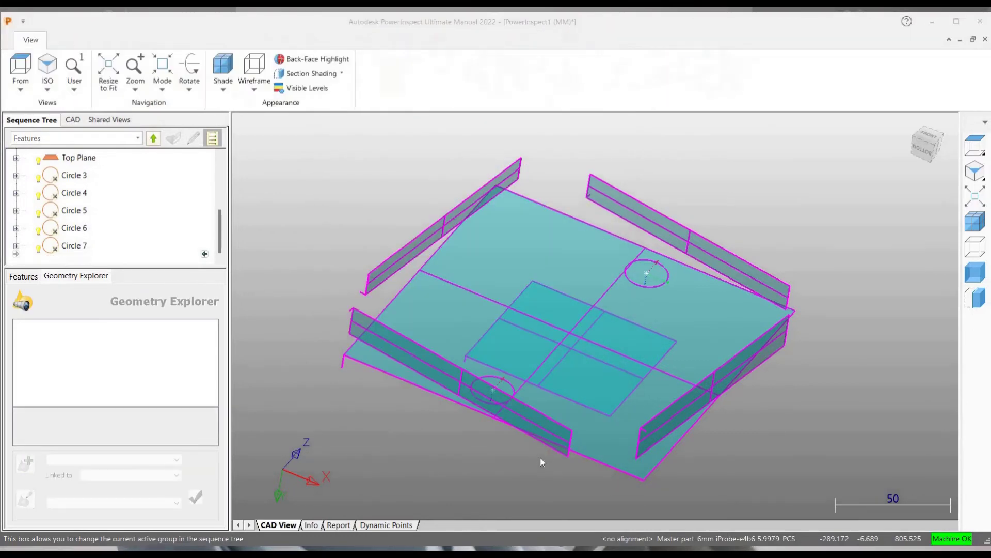
pyautogui.click(540, 458)
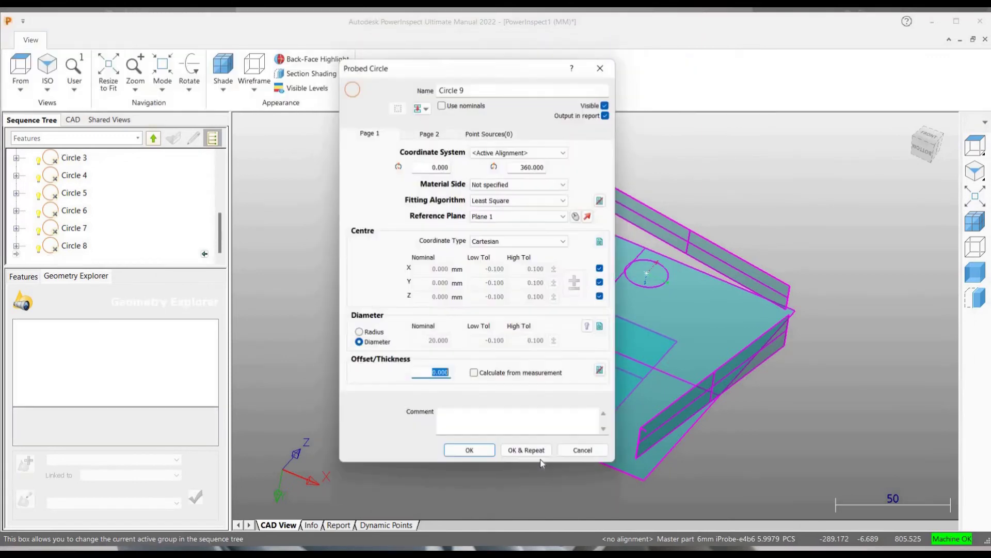
pyautogui.click(540, 458)
pyautogui.click(541, 457)
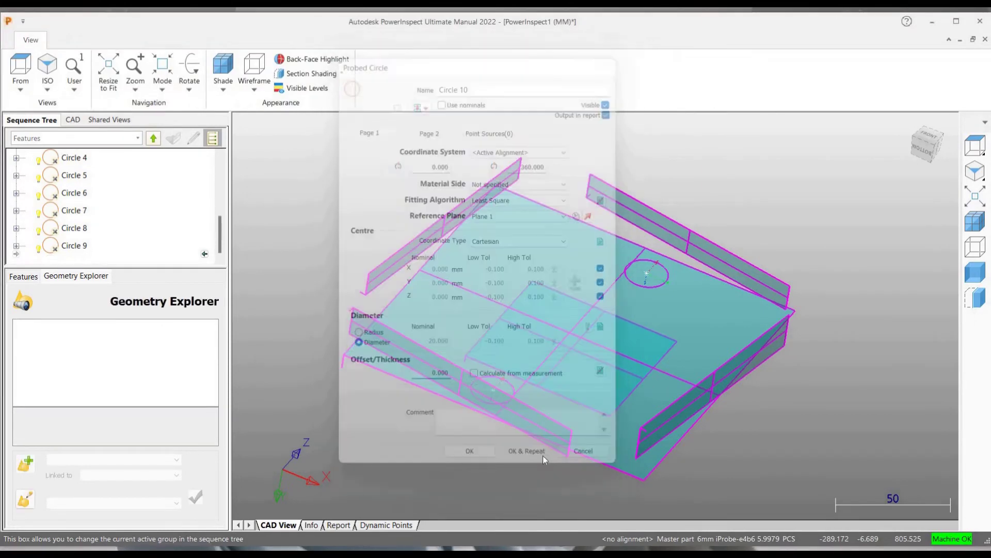
pyautogui.click(468, 452)
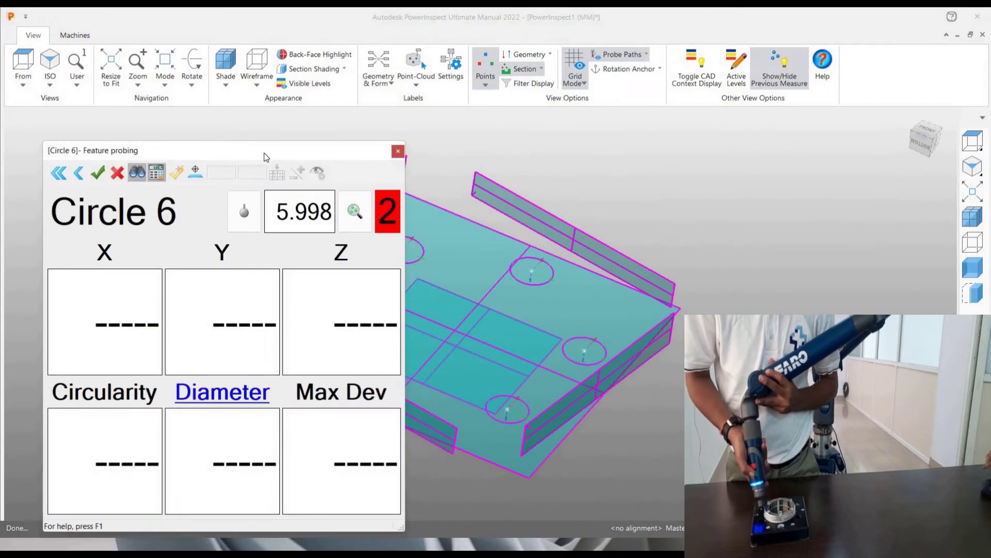
pyautogui.moveTo(265, 157); pyautogui.dragTo(130, 172)
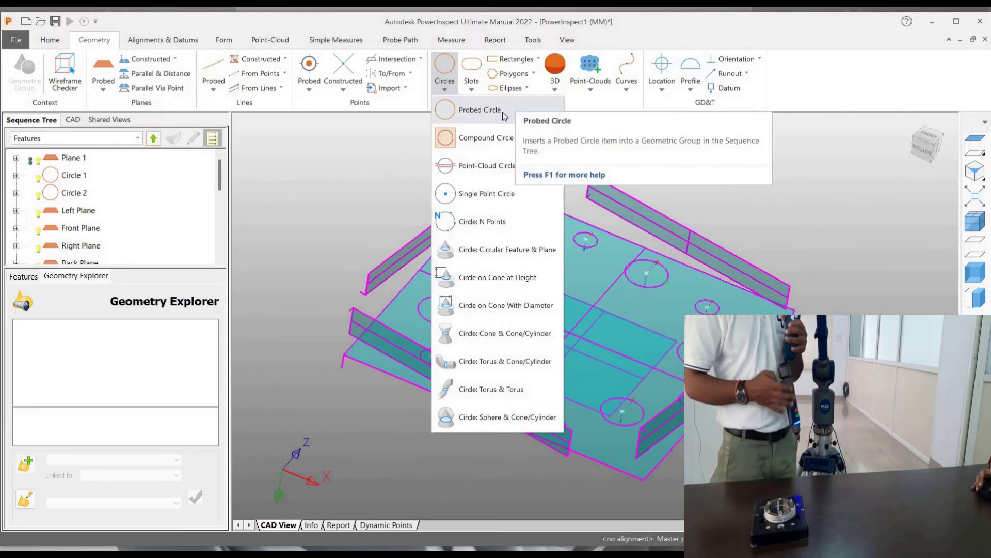
# Step: Insert and measure two large concentric probed circles around the part's centre one after the other, shifting the probing window aside for the second
pyautogui.click(503, 115)
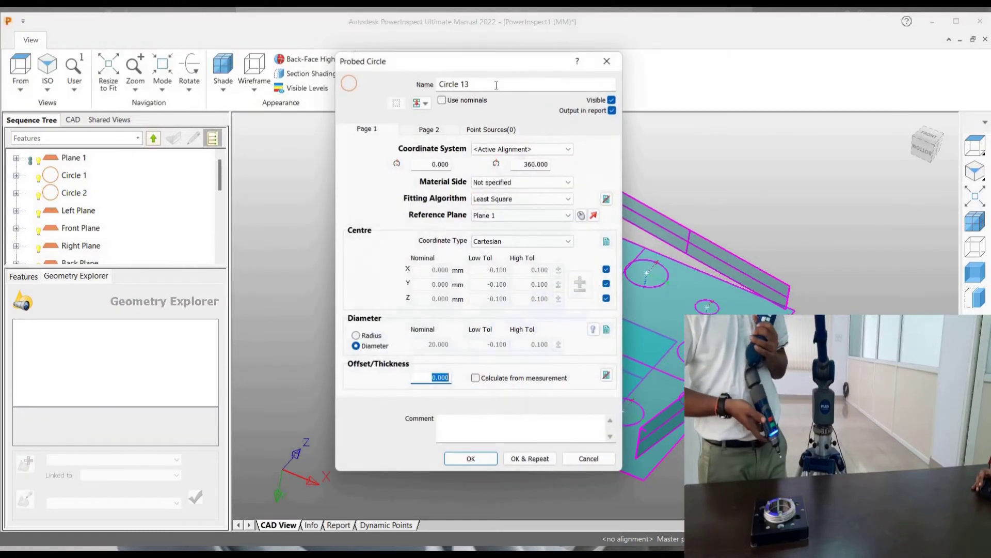
pyautogui.click(473, 458)
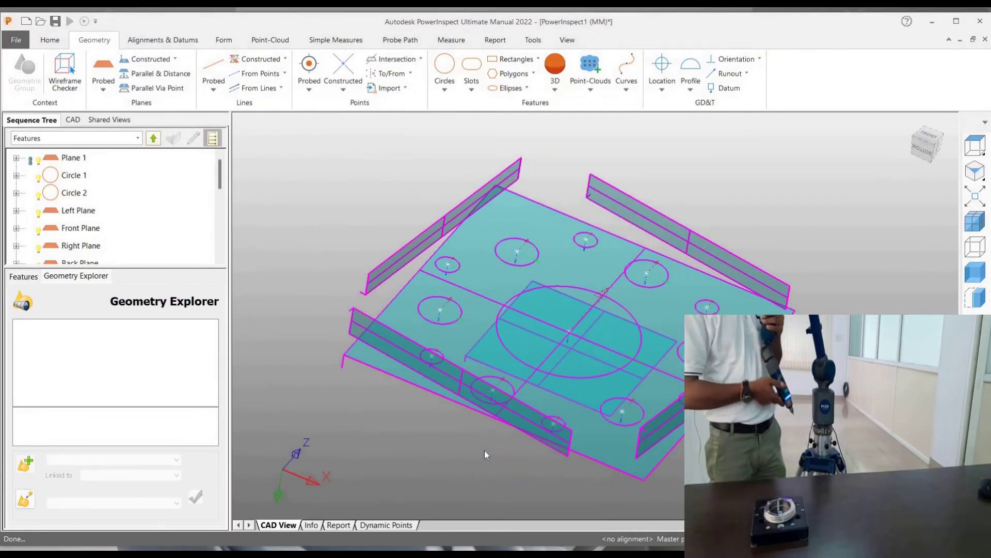
pyautogui.click(444, 85)
pyautogui.click(474, 147)
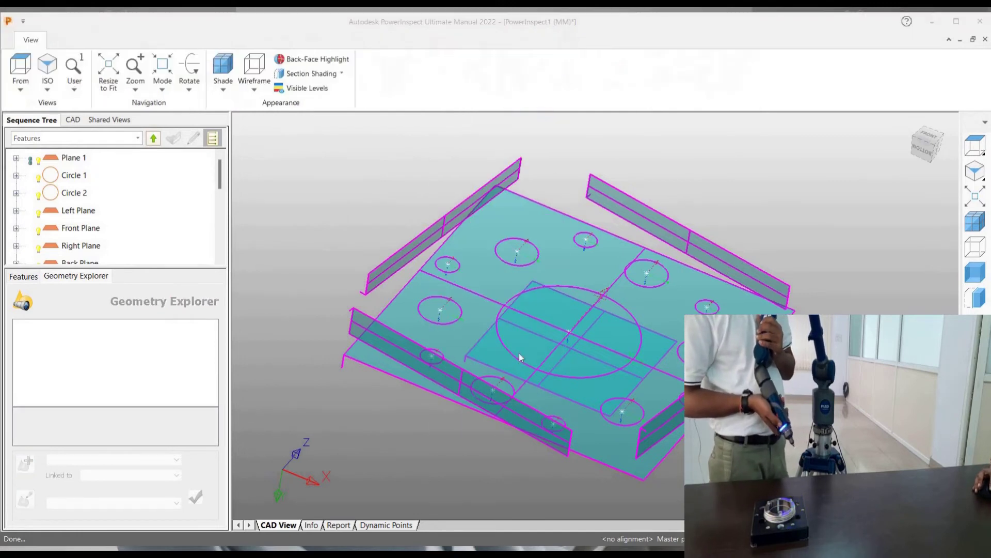
pyautogui.click(483, 461)
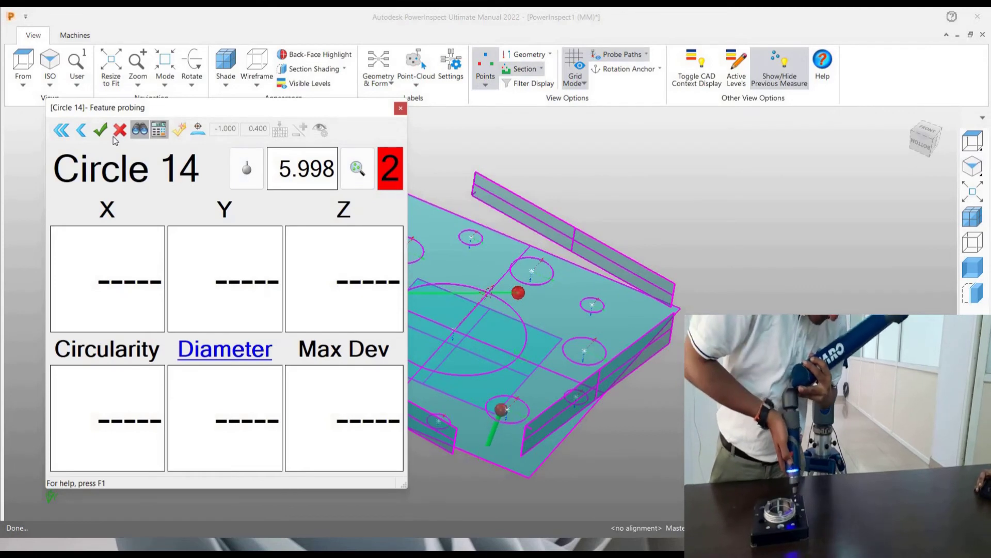
pyautogui.moveTo(212, 111); pyautogui.dragTo(149, 139)
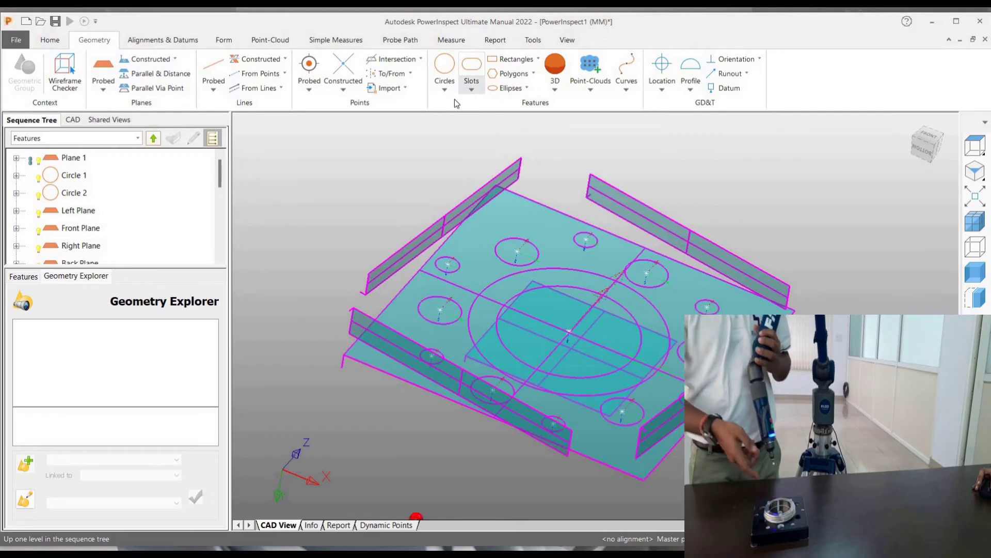
# Step: Insert one more probed circle with default settings for the small hole at the part's centre
pyautogui.click(445, 83)
pyautogui.click(478, 137)
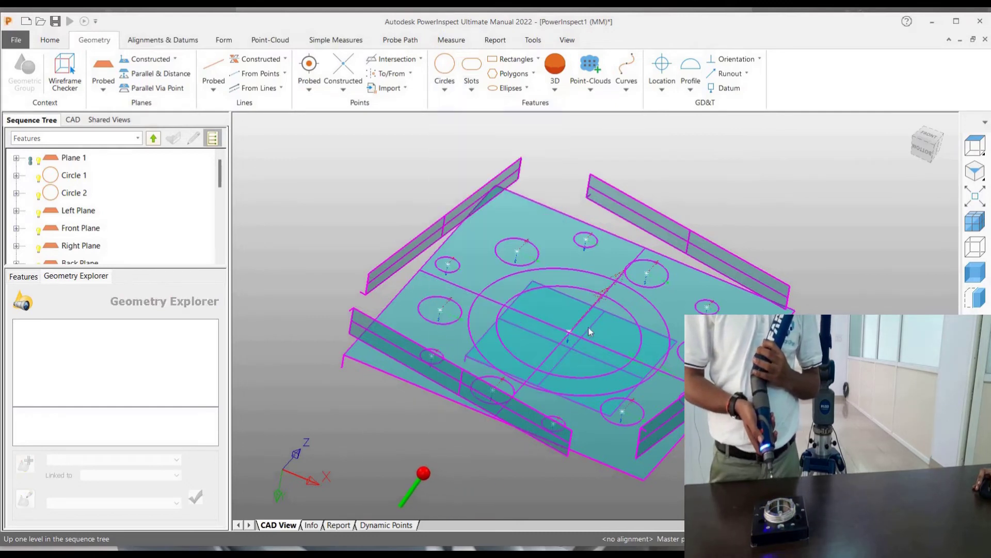
pyautogui.click(542, 462)
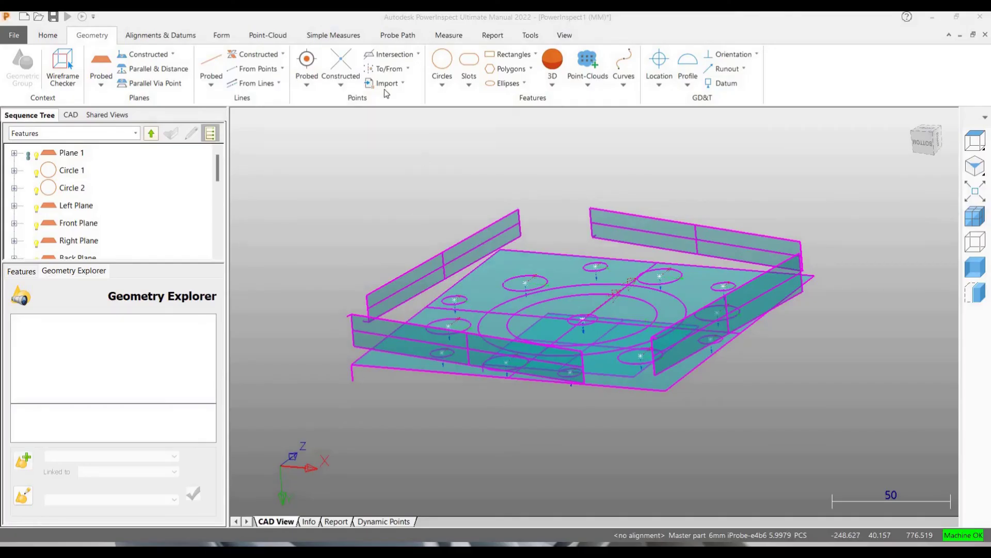
# Step: Insert the probed planes Left Angle Plane, Right Angle Plane and Front Angle Plane, followed by a fourth probed plane that ends the series
pyautogui.click(101, 77)
pyautogui.click(123, 104)
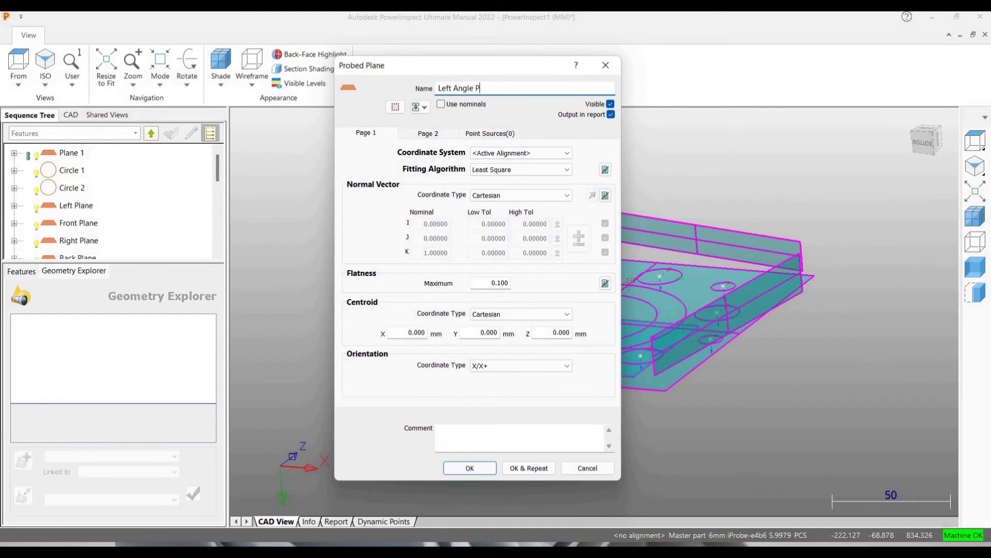
pyautogui.hotkey('ctrl', 'a')
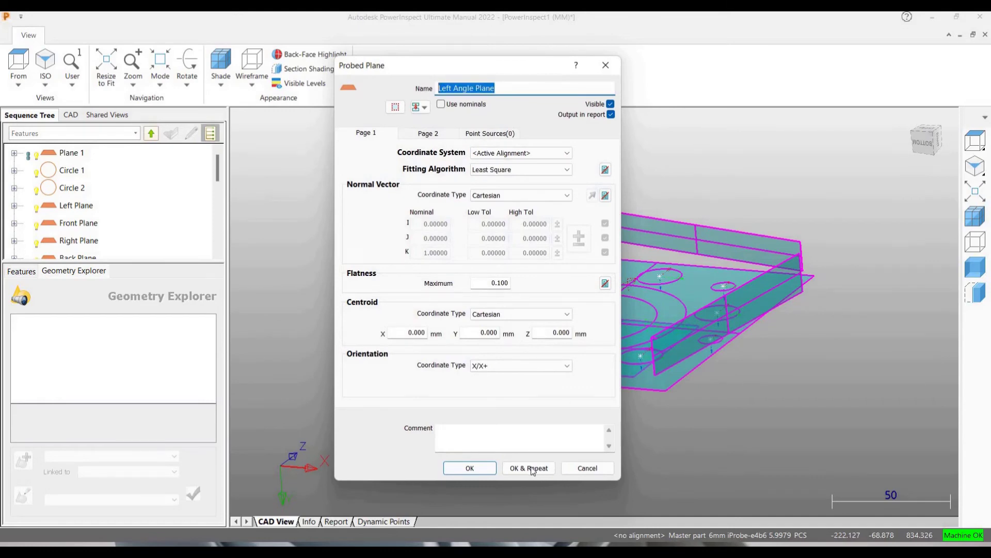
pyautogui.click(530, 468)
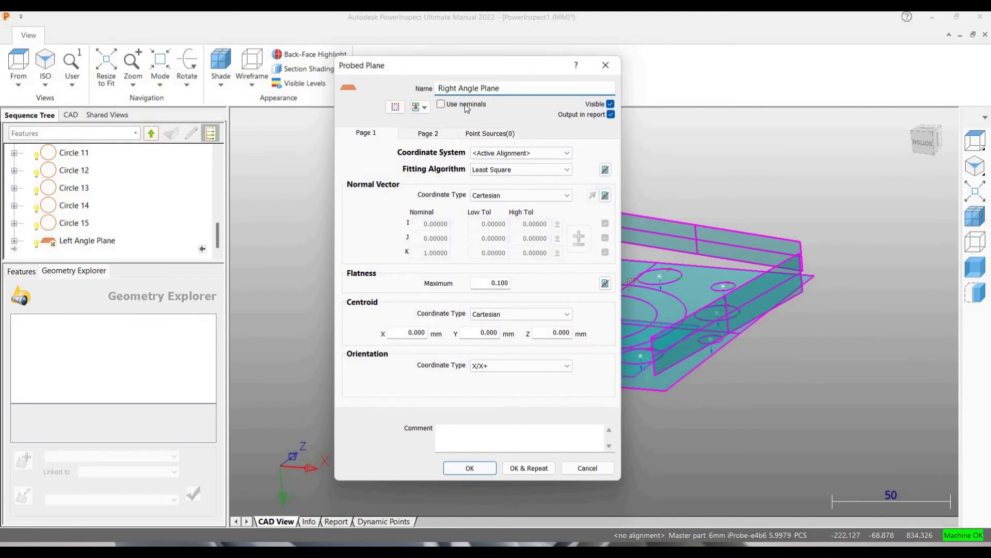
pyautogui.press('Return')
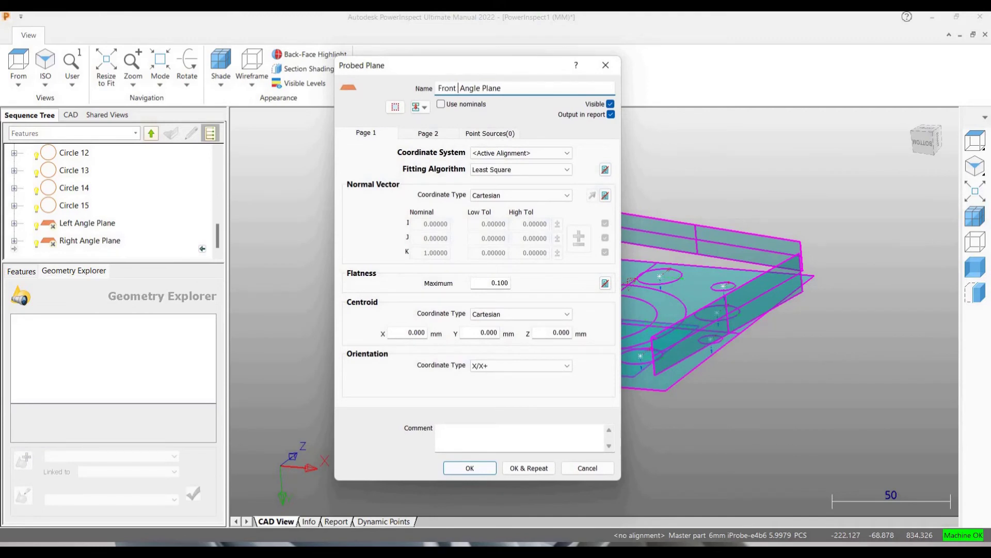
pyautogui.click(529, 470)
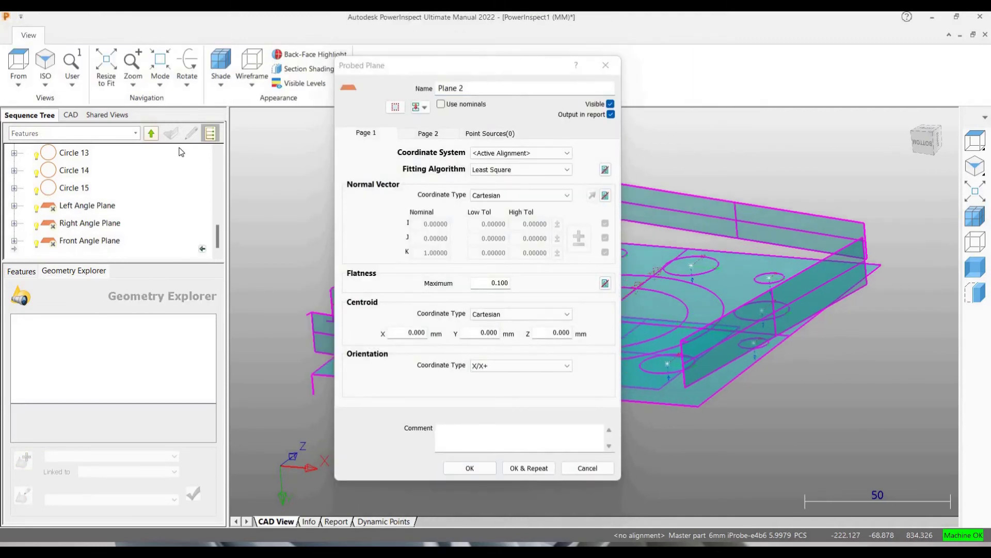
pyautogui.click(461, 470)
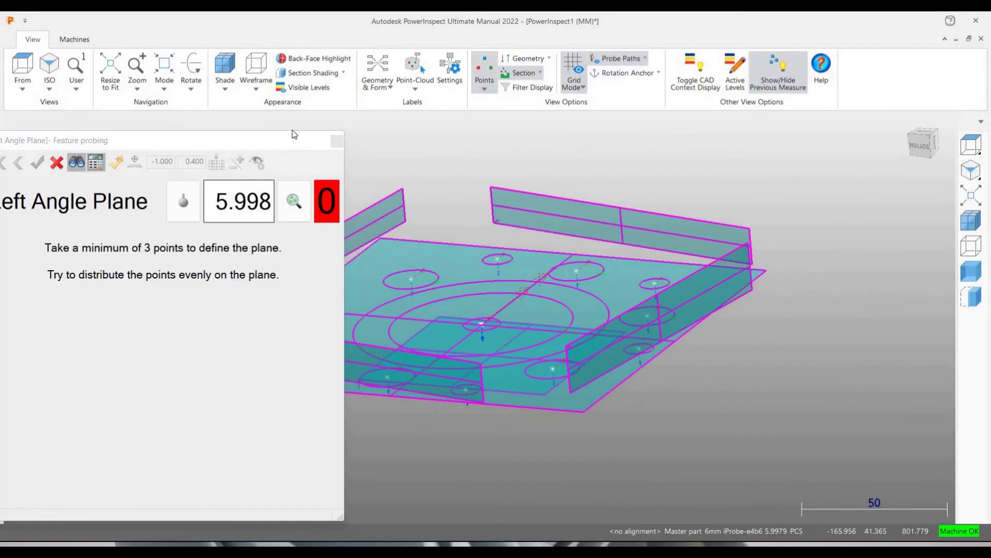
# Step: Move the feature probing window clear of the model and measure the angled planes with the arm
pyautogui.moveTo(294, 135); pyautogui.dragTo(916, 105)
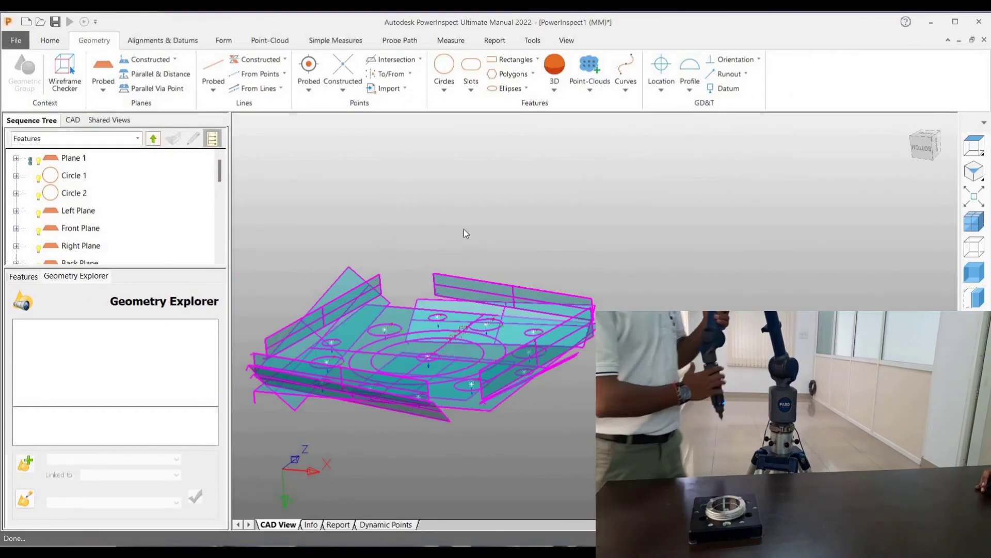
pyautogui.moveTo(463, 233); pyautogui.dragTo(346, 223, button='middle')
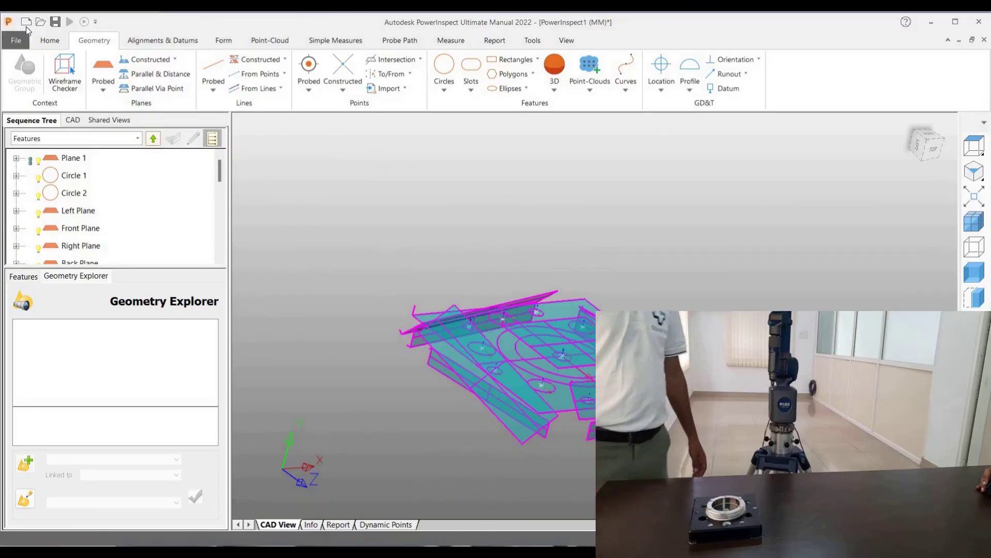